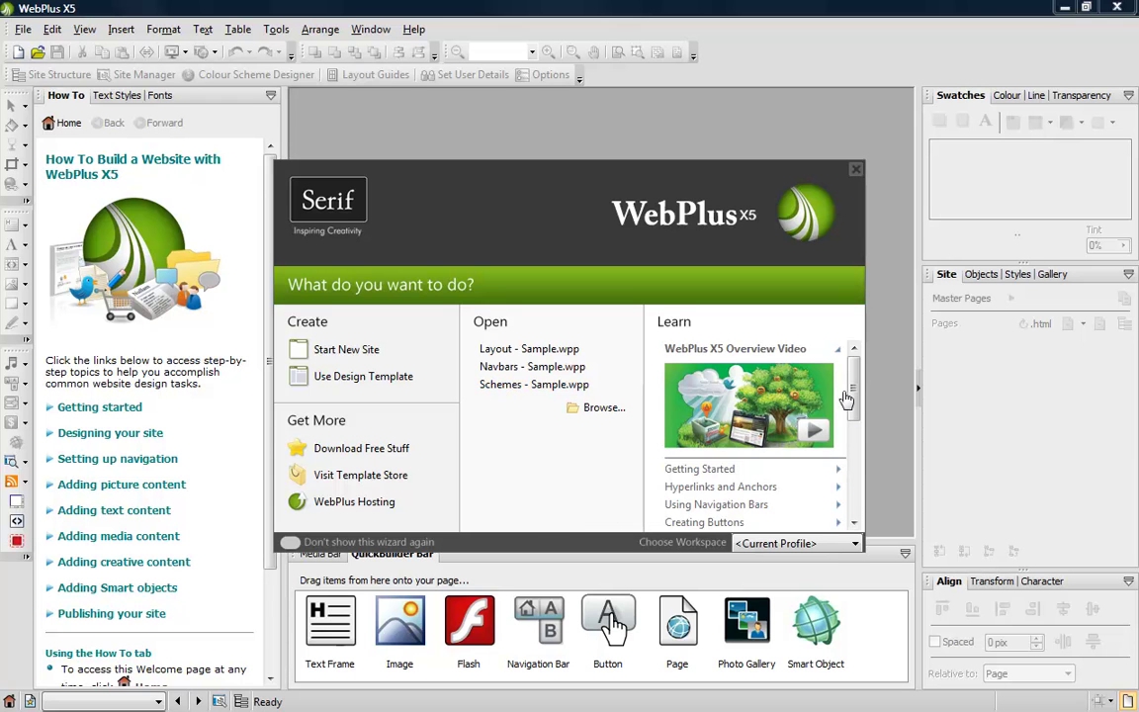
Expand the 'Understanding Site Structure' topic in the startup wizard's Learn list
{"action": "scroll", "coordinate": [836, 425], "scroll_direction": "down", "scroll_amount": 3}
{"action": "left_click", "coordinate": [836, 427]}
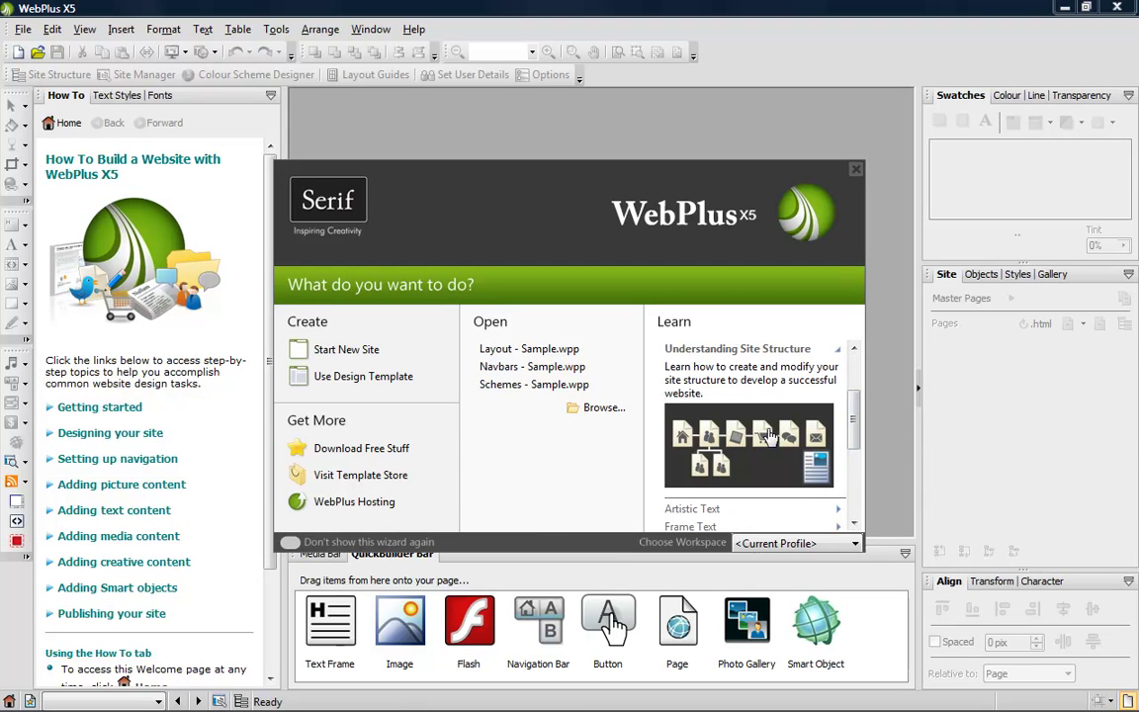
Start a site from a design template and preview the Family Pictures template's Holiday page
{"action": "left_click", "coordinate": [382, 386]}
{"action": "left_click_drag", "start_coordinate": [689, 220], "coordinate": [692, 497]}
{"action": "left_click", "coordinate": [638, 193]}
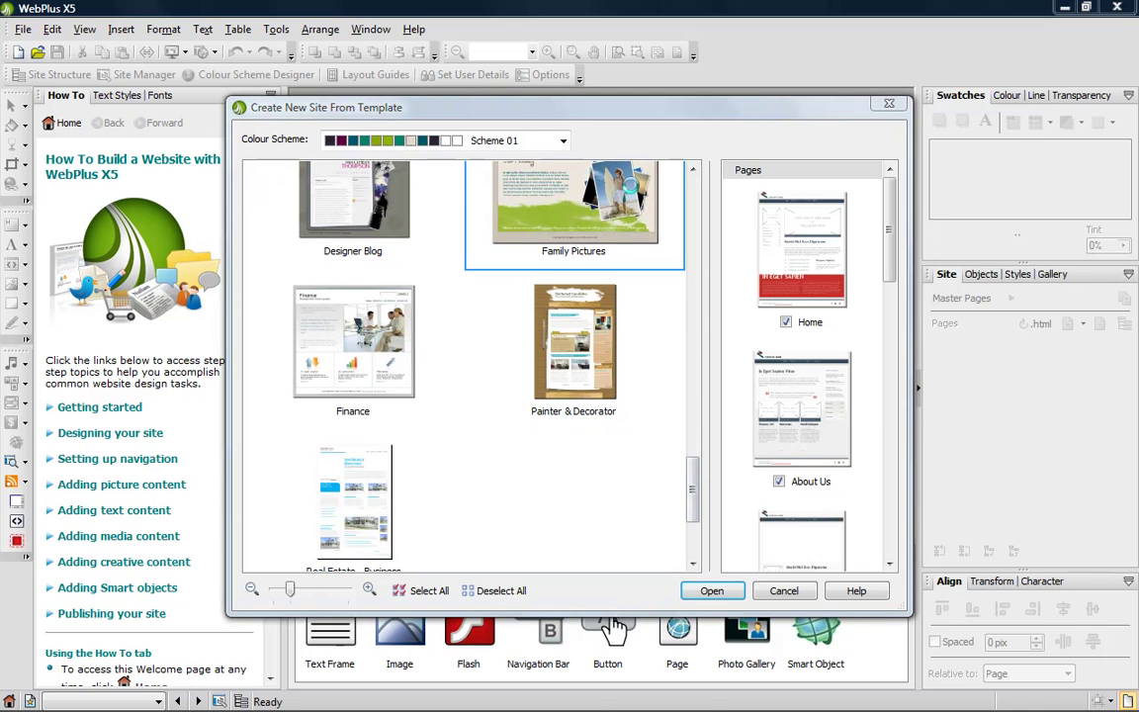
{"action": "left_click", "coordinate": [836, 262]}
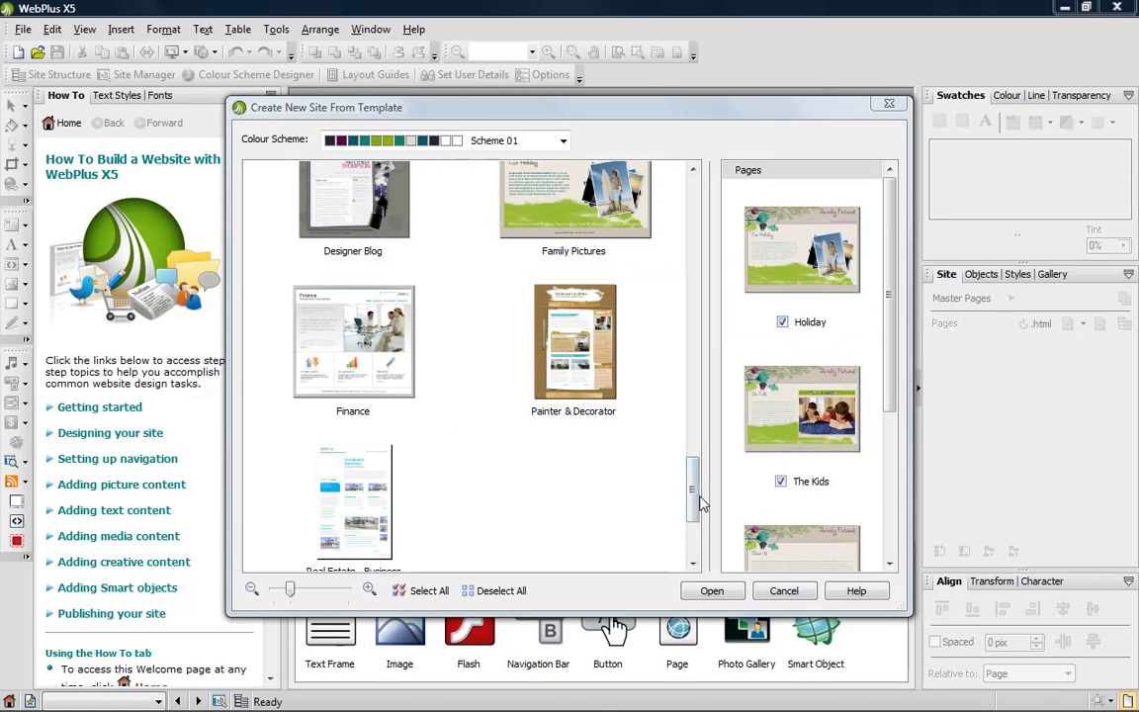
Choose the Doodle template and leave its Article 02 page out
{"action": "left_click_drag", "start_coordinate": [695, 496], "coordinate": [694, 286]}
{"action": "left_click", "coordinate": [362, 301]}
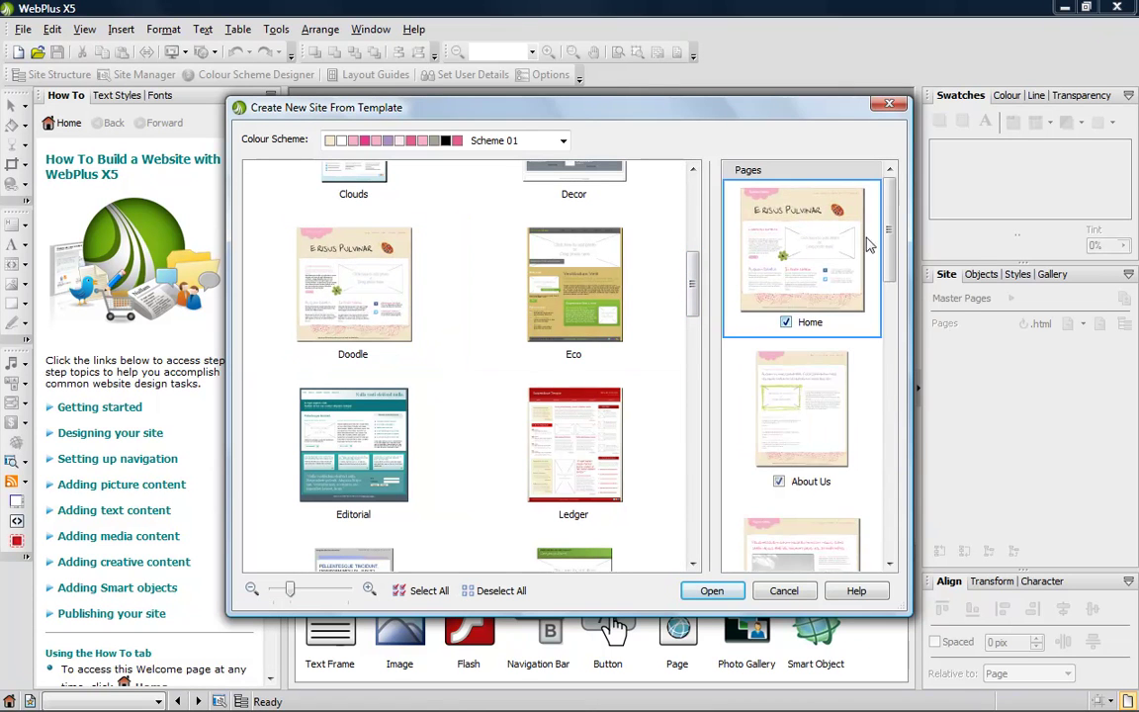
{"action": "left_click_drag", "start_coordinate": [890, 237], "coordinate": [890, 450]}
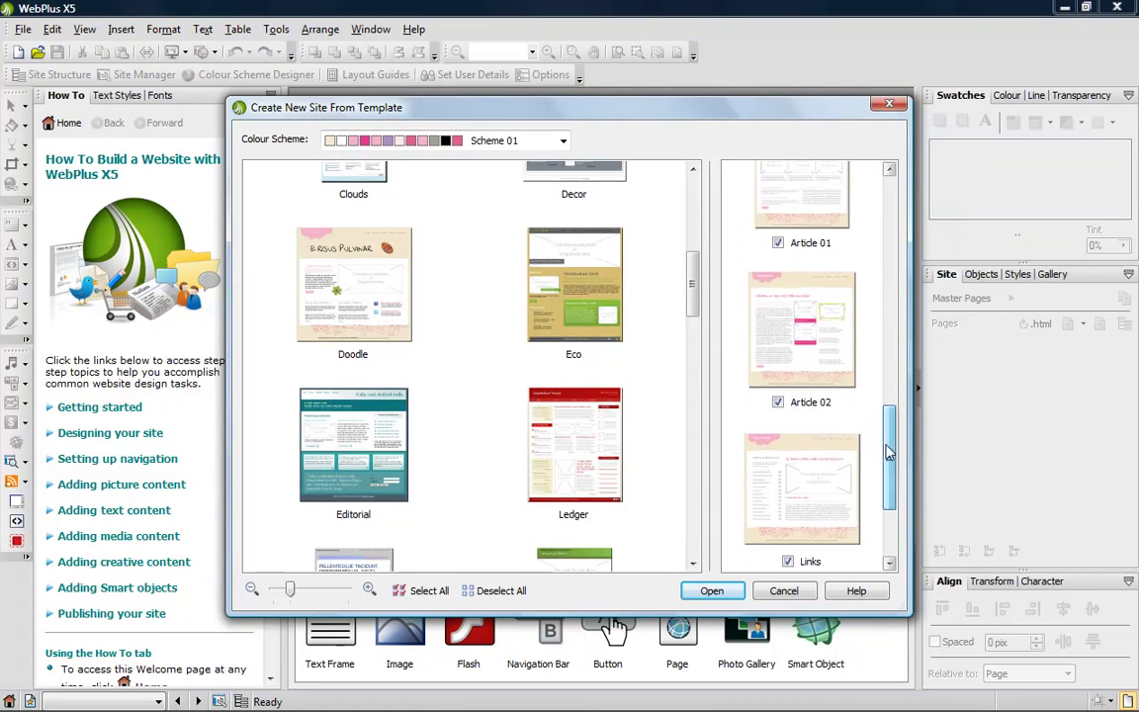
{"action": "left_click", "coordinate": [778, 404]}
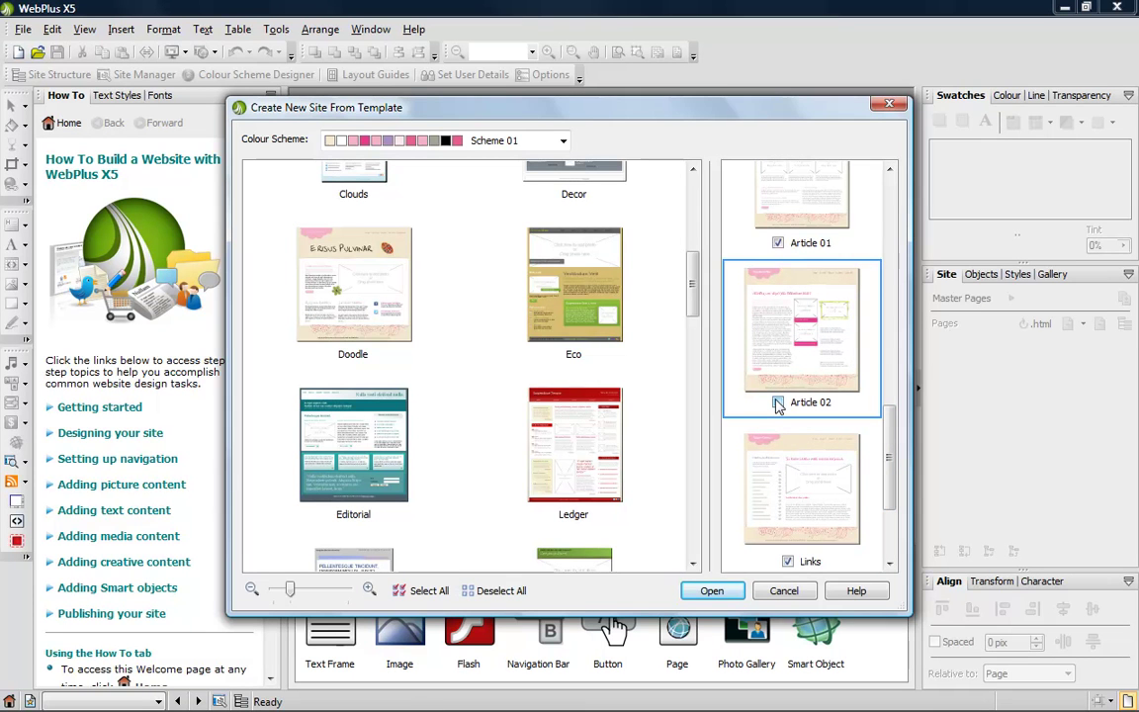
Try Scheme 02, settle on colour Scheme 03, and create the Doodle site
{"action": "left_click", "coordinate": [563, 140]}
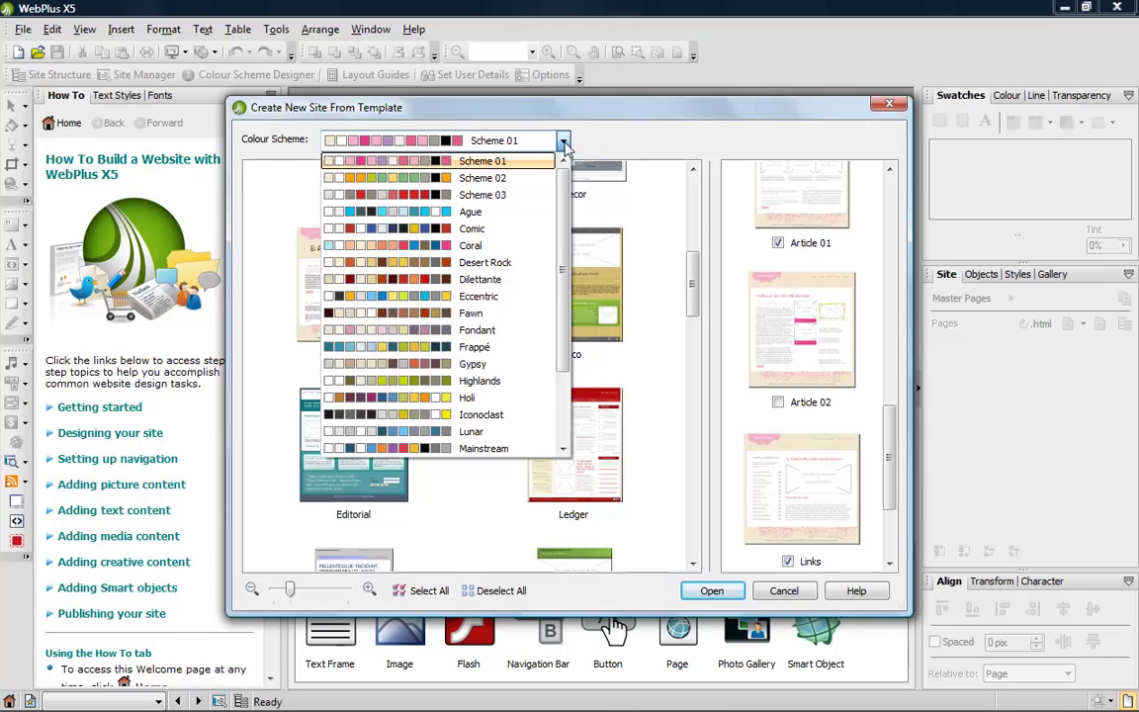
{"action": "left_click", "coordinate": [551, 177]}
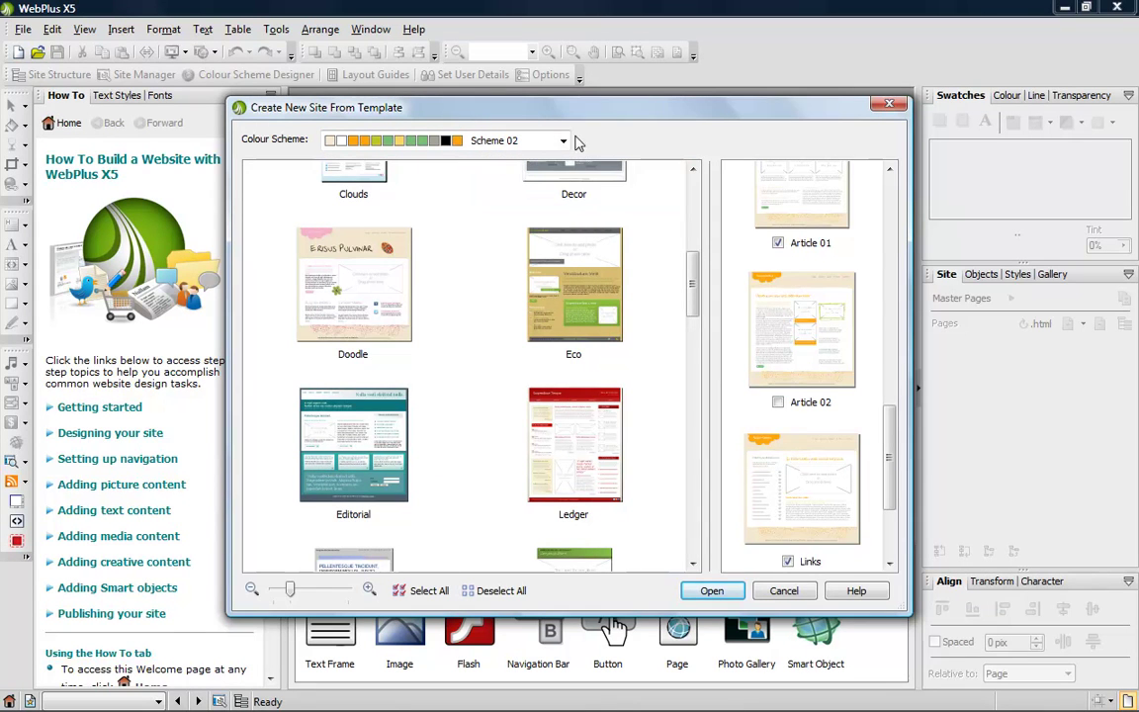
{"action": "left_click", "coordinate": [564, 141]}
{"action": "left_click", "coordinate": [550, 177]}
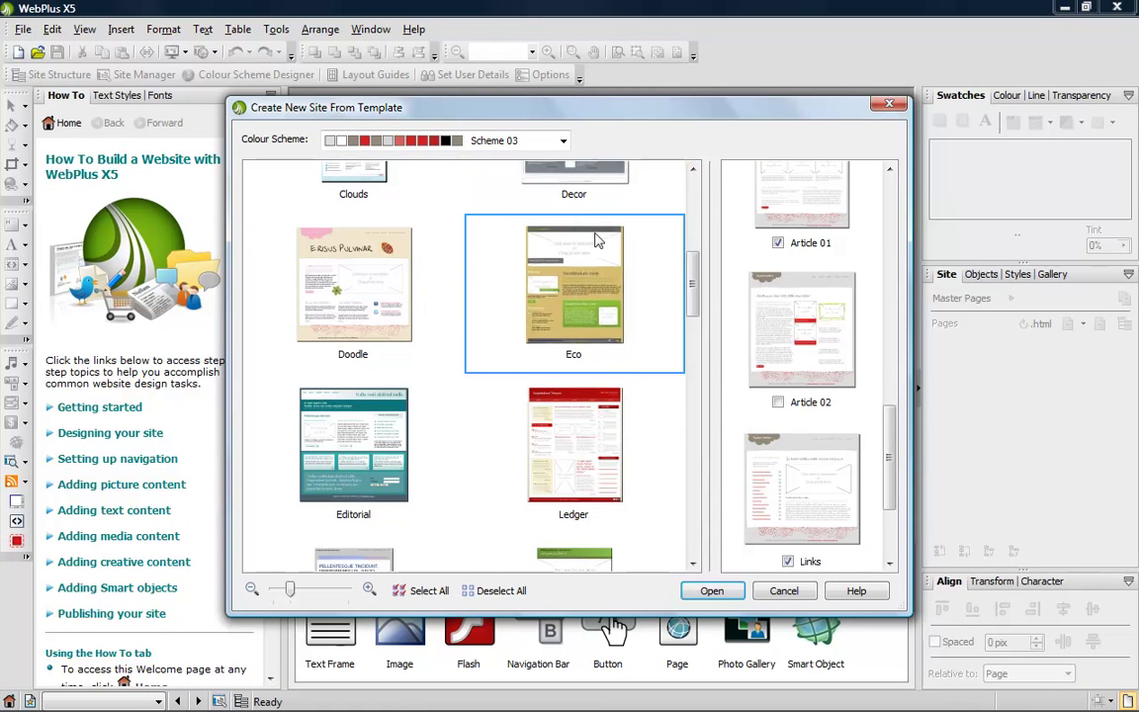
{"action": "left_click", "coordinate": [700, 592]}
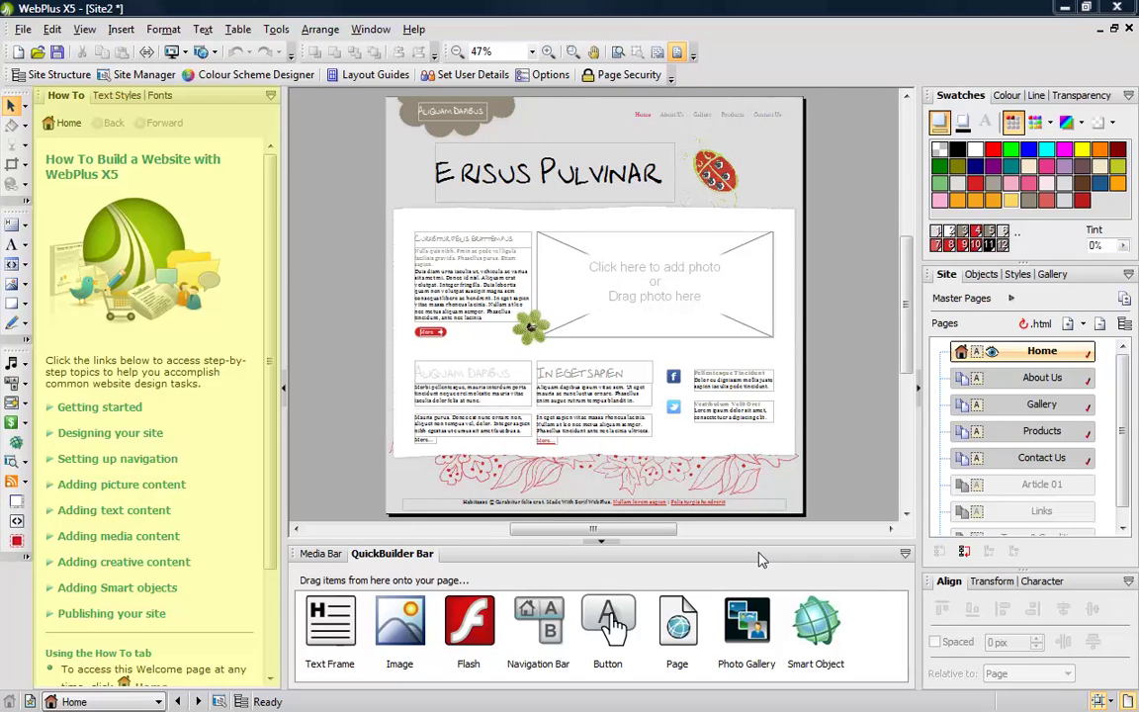
Look through the Text Styles, Fonts and How To tabs and the Media Bar, then hide both panels
{"action": "left_click", "coordinate": [115, 95]}
{"action": "left_click", "coordinate": [163, 96]}
{"action": "left_click", "coordinate": [61, 95]}
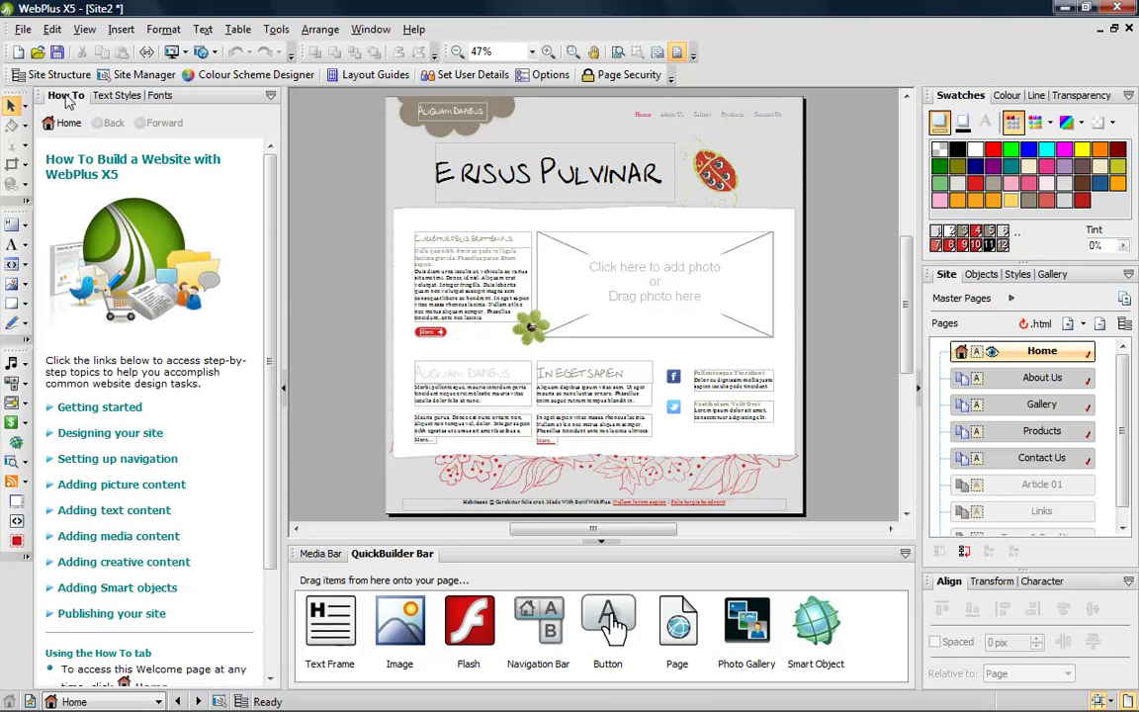
{"action": "left_click", "coordinate": [335, 556]}
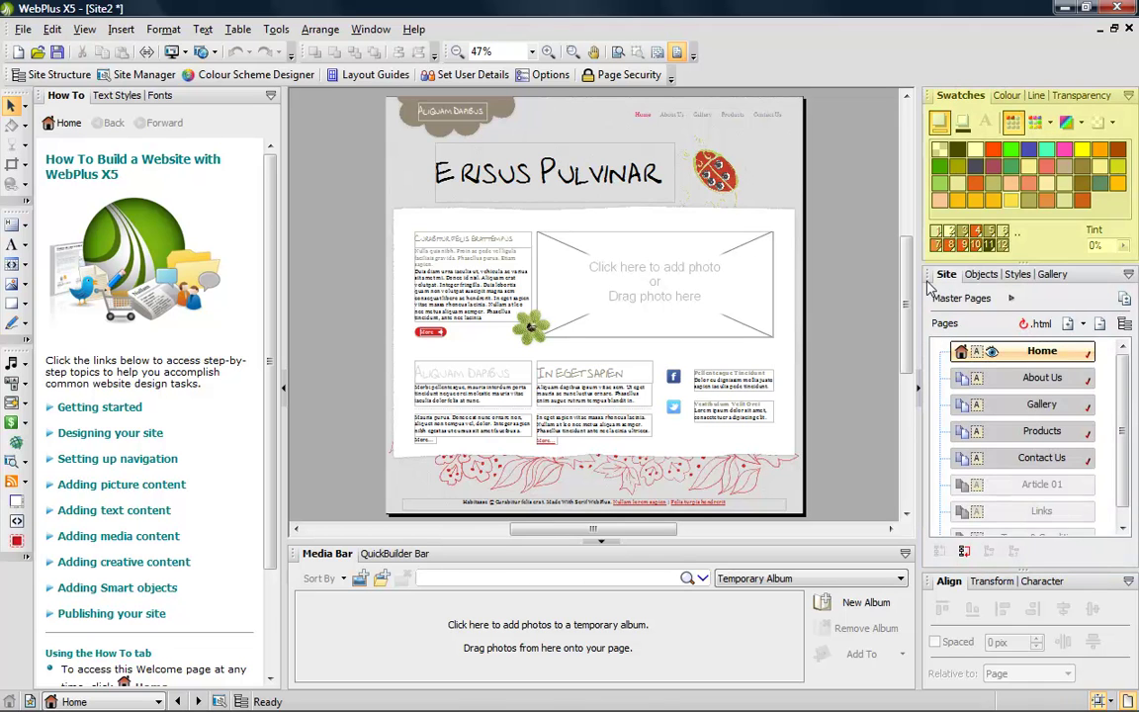
{"action": "left_click", "coordinate": [285, 388]}
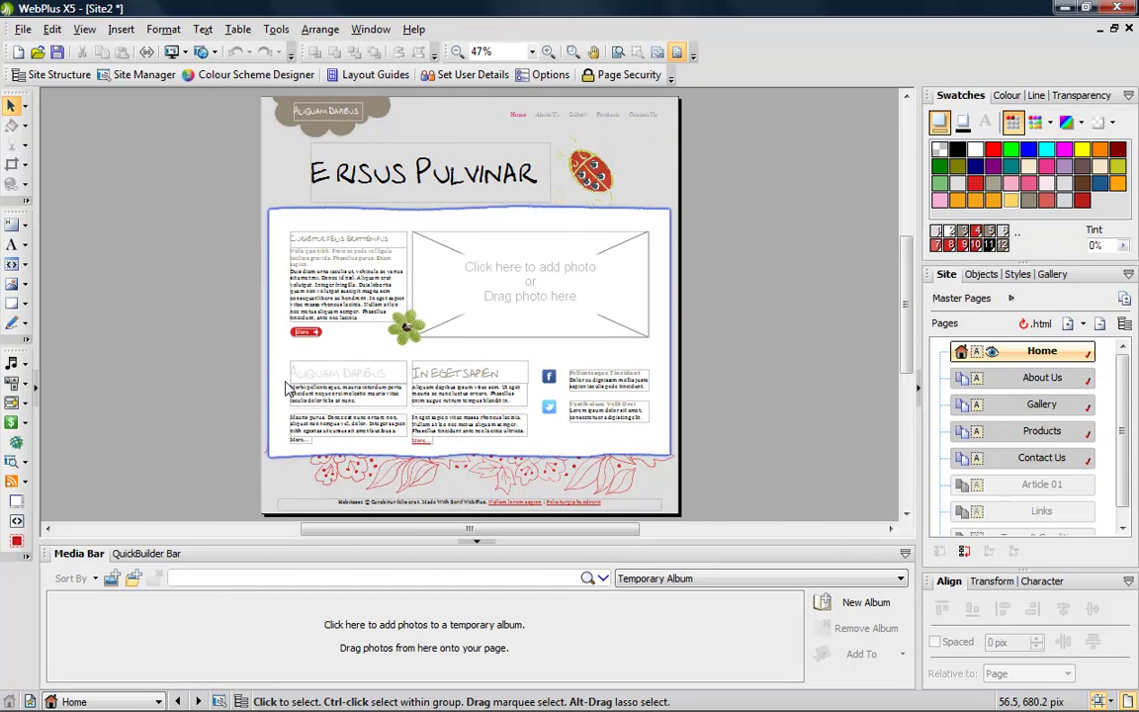
{"action": "scroll", "coordinate": [473, 544], "scroll_direction": "up", "scroll_amount": 1}
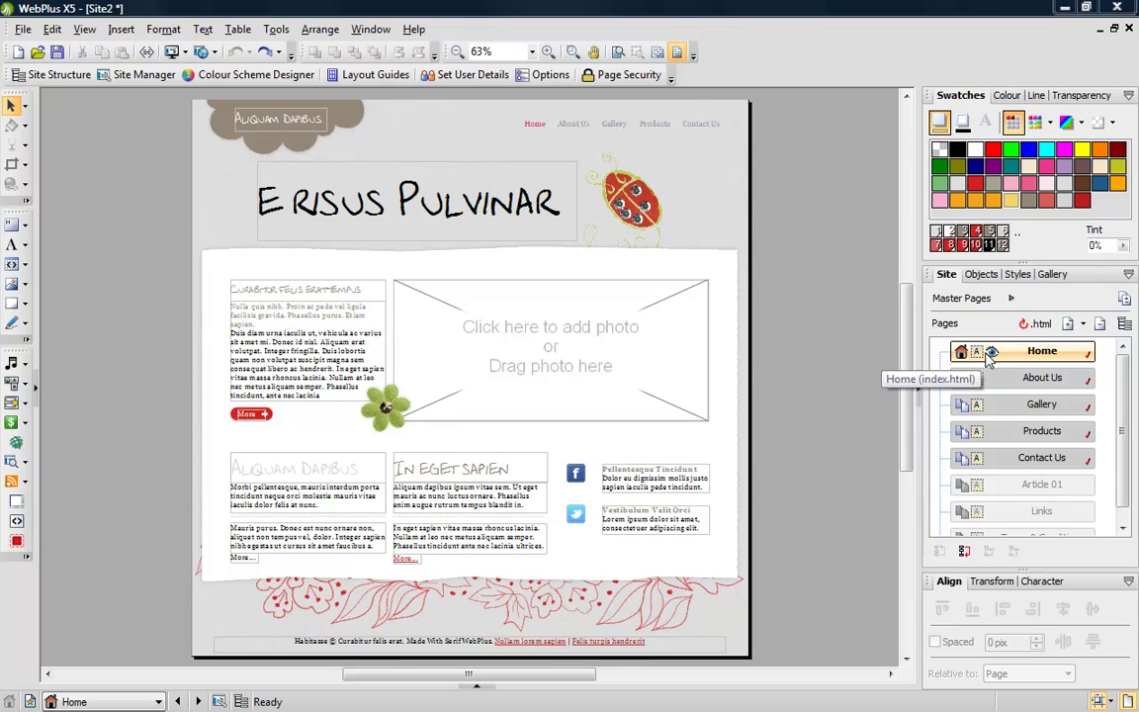
Open the Gallery page at Page Width zoom, scrolled up to its header
{"action": "left_click", "coordinate": [994, 380]}
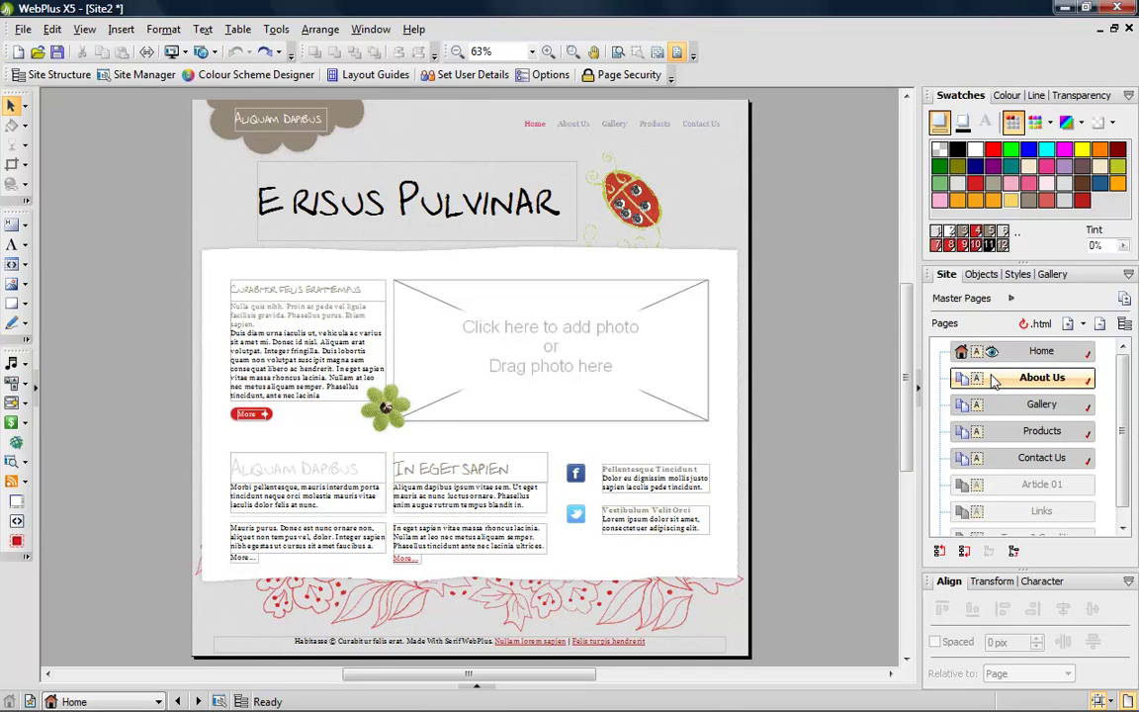
{"action": "left_click", "coordinate": [994, 405]}
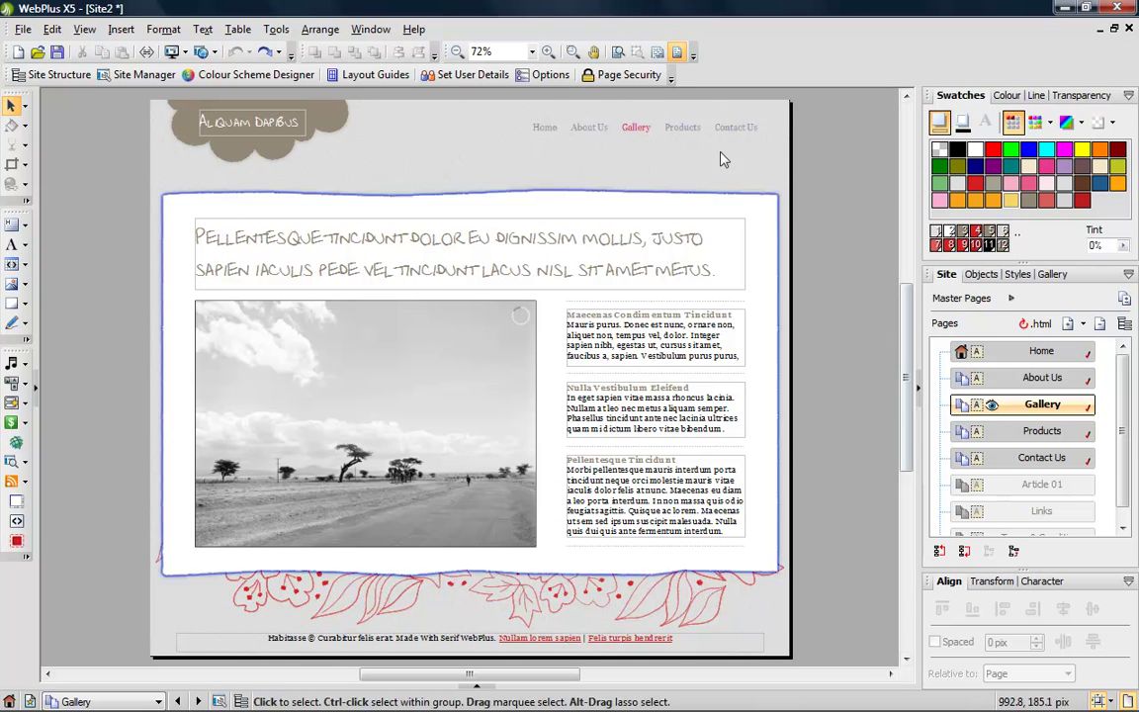
{"action": "left_click", "coordinate": [657, 54]}
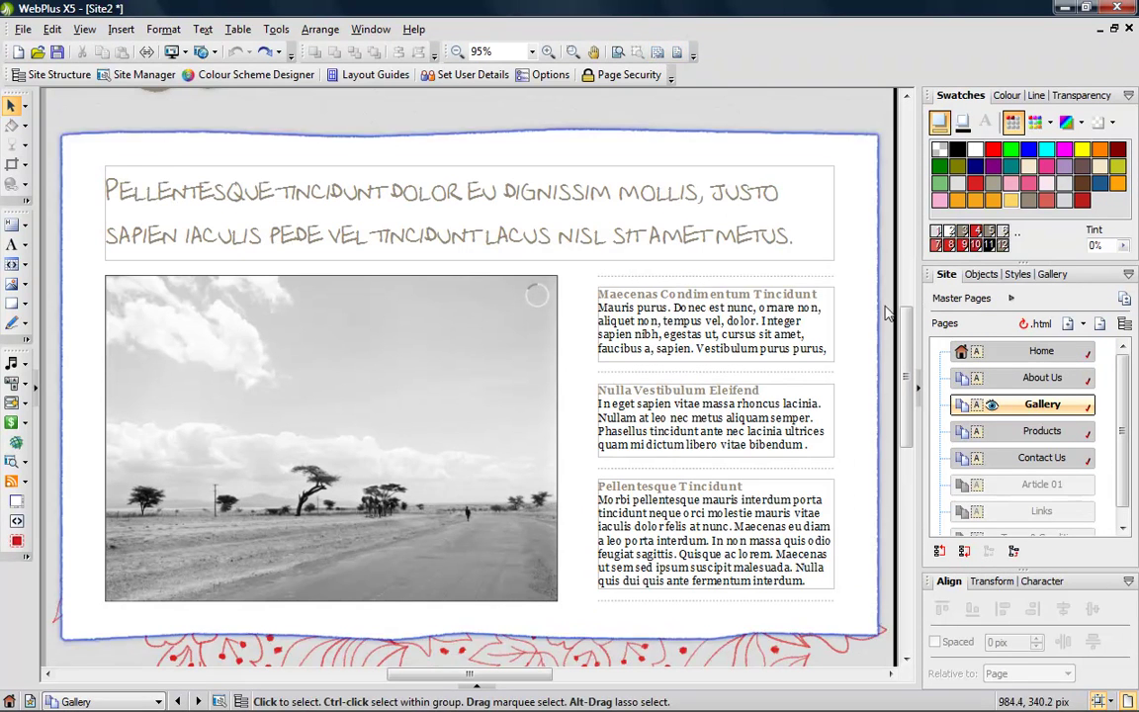
{"action": "left_click_drag", "start_coordinate": [905, 322], "coordinate": [902, 265]}
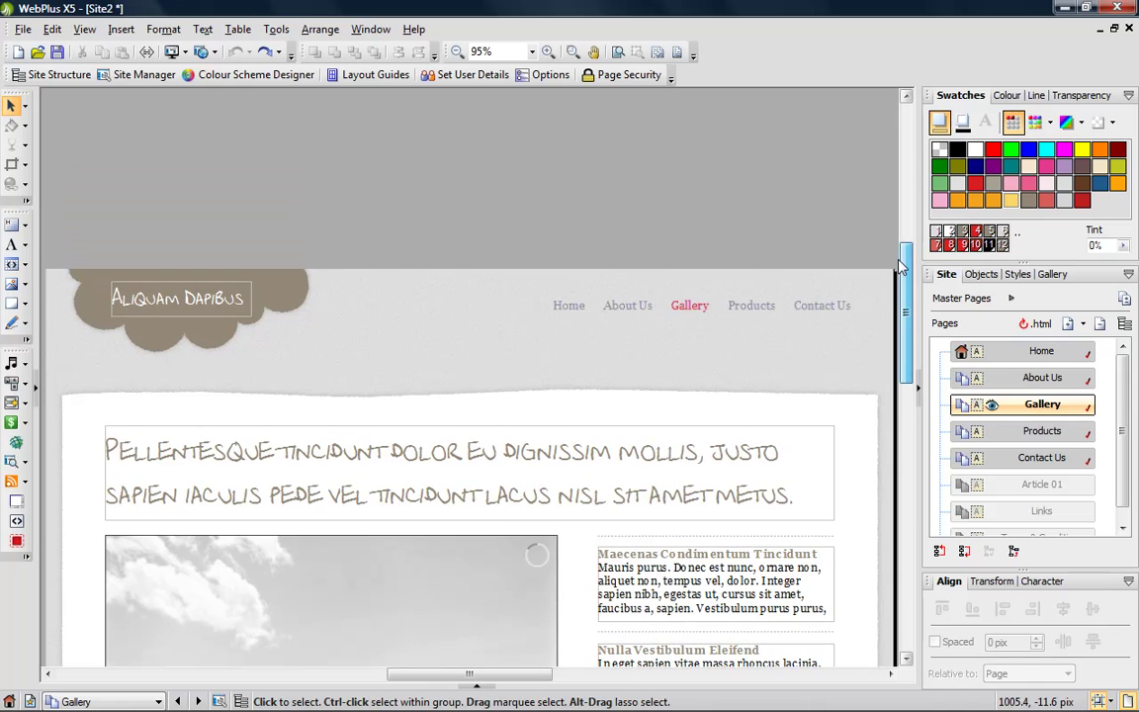
Remove the Contact Us page from the navigation bar via its page properties
{"action": "right_click", "coordinate": [1006, 466]}
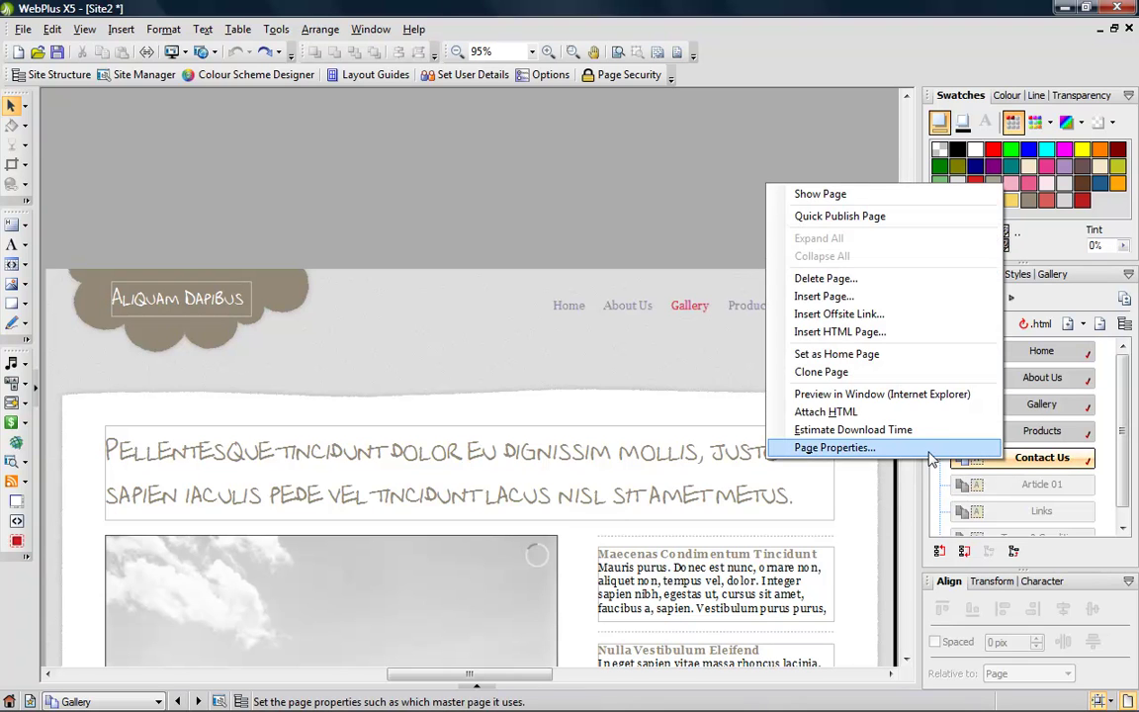
{"action": "left_click", "coordinate": [843, 448]}
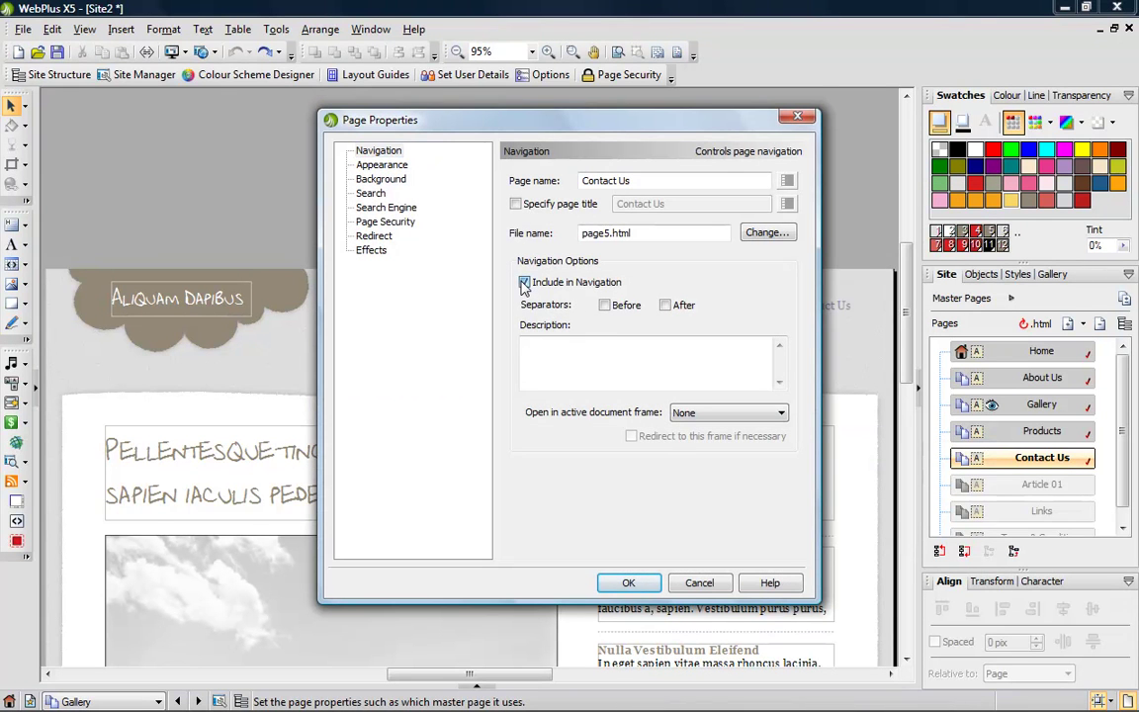
{"action": "left_click", "coordinate": [526, 283]}
{"action": "left_click", "coordinate": [630, 584]}
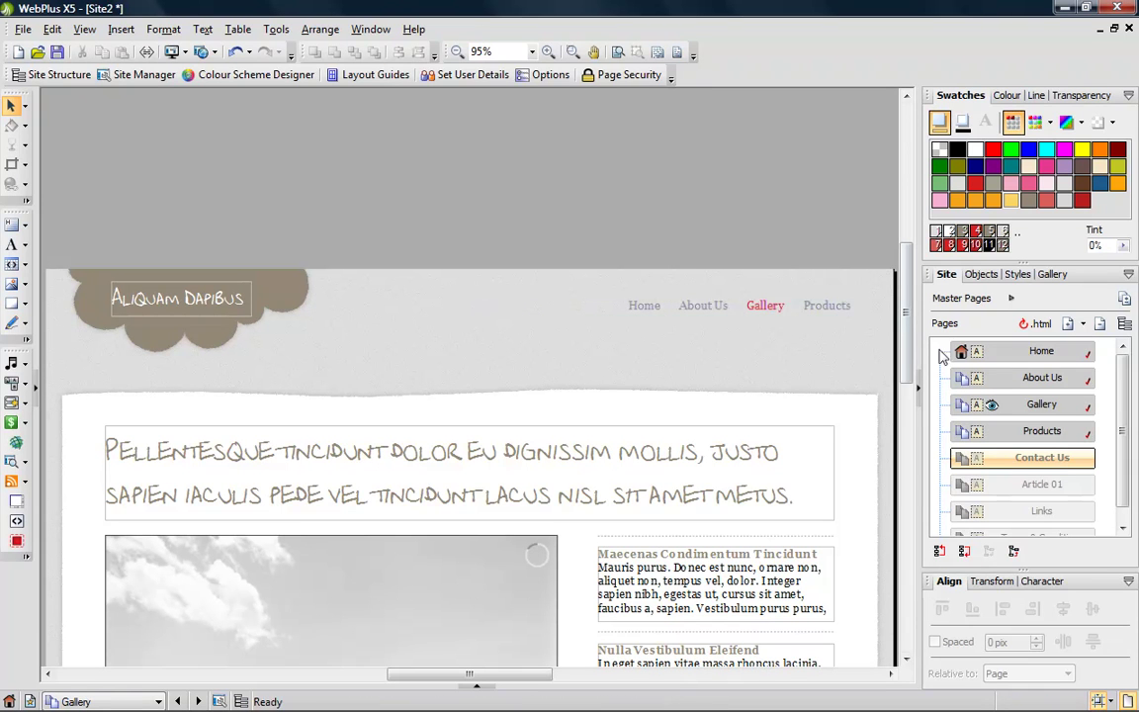
Rename the Gallery page to 'Portfolio', then return to the Home page
{"action": "right_click", "coordinate": [1004, 404]}
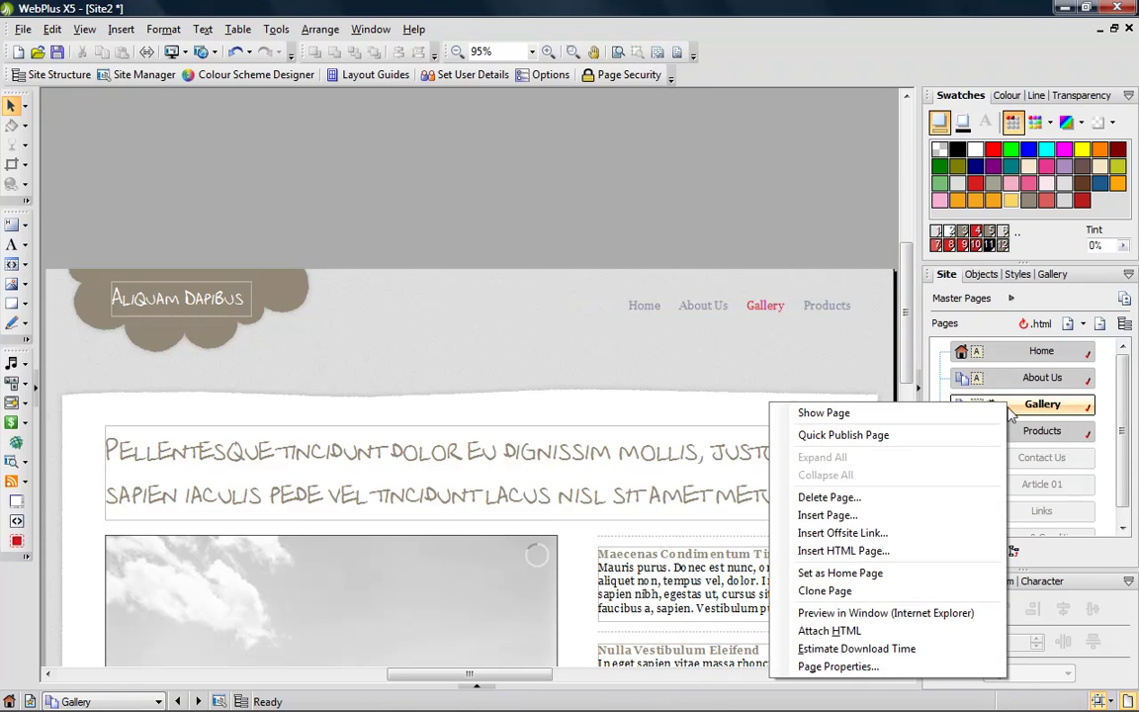
{"action": "left_click", "coordinate": [952, 666]}
{"action": "double_click", "coordinate": [636, 181]}
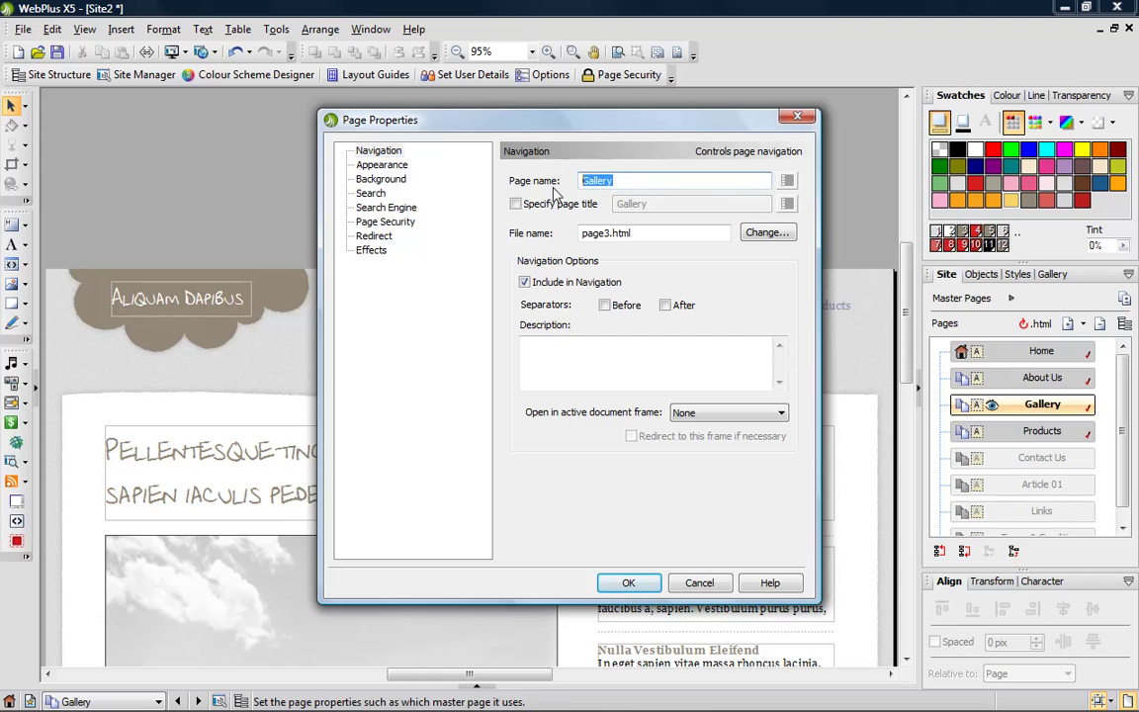
{"action": "type", "text": "Portfolio"}
{"action": "left_click", "coordinate": [629, 583]}
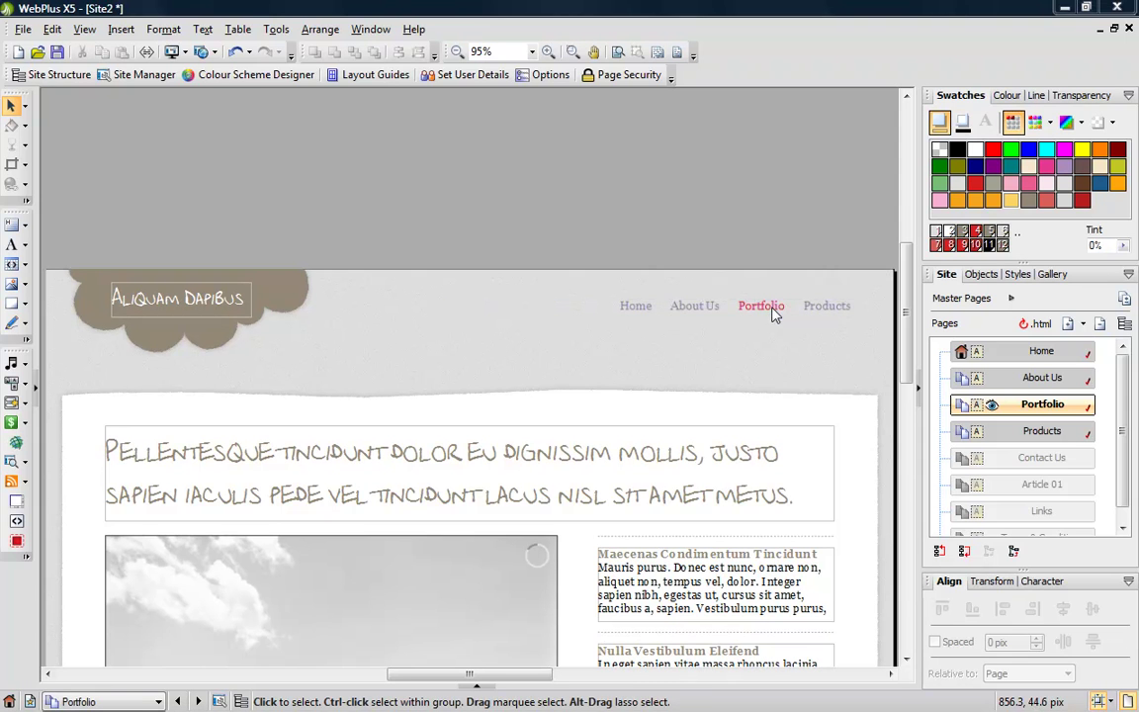
{"action": "left_click", "coordinate": [1033, 351]}
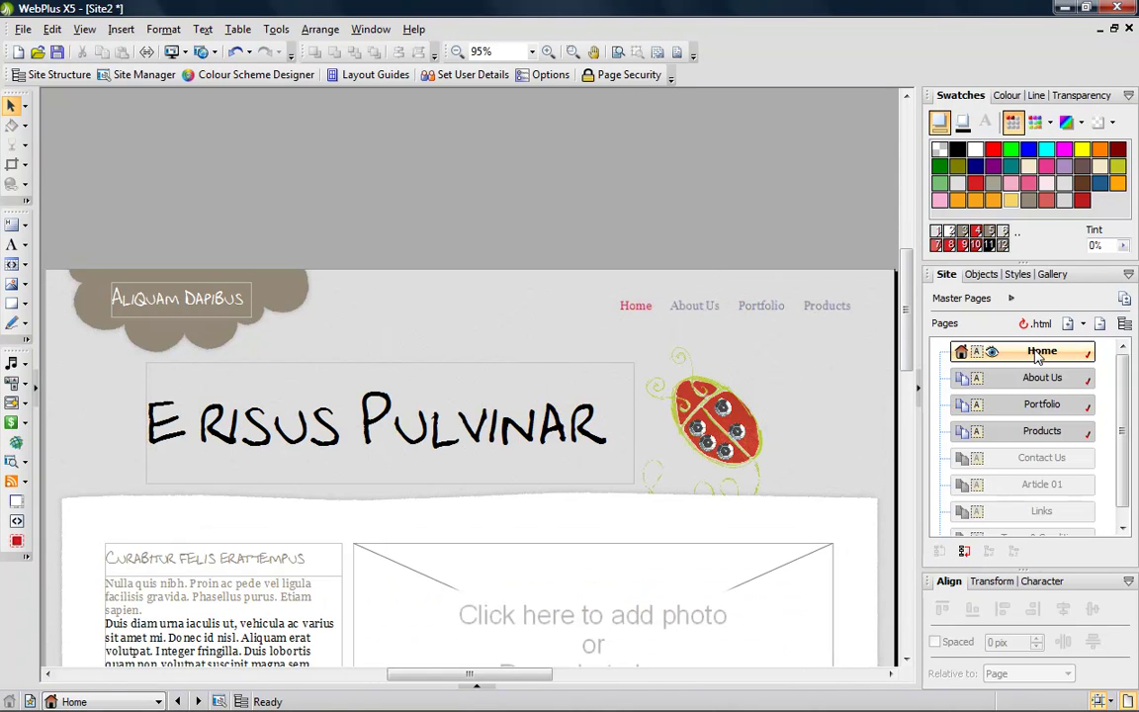
{"action": "left_click", "coordinate": [185, 54]}
{"action": "left_click", "coordinate": [198, 79]}
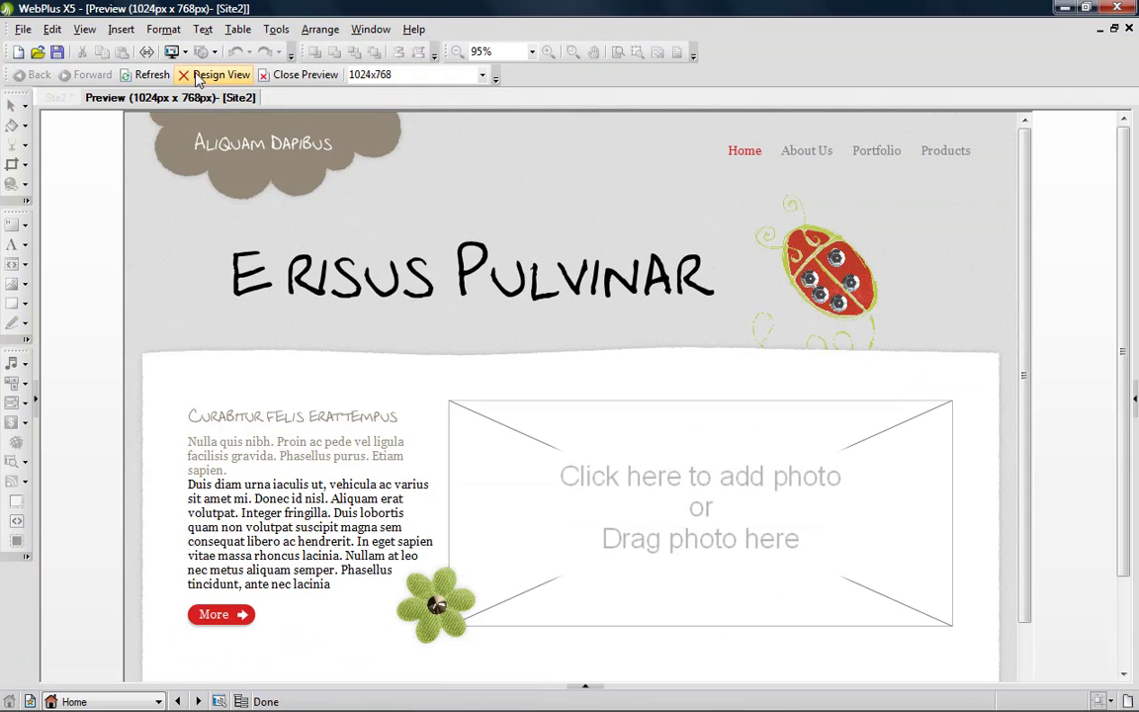
{"action": "left_click", "coordinate": [808, 154]}
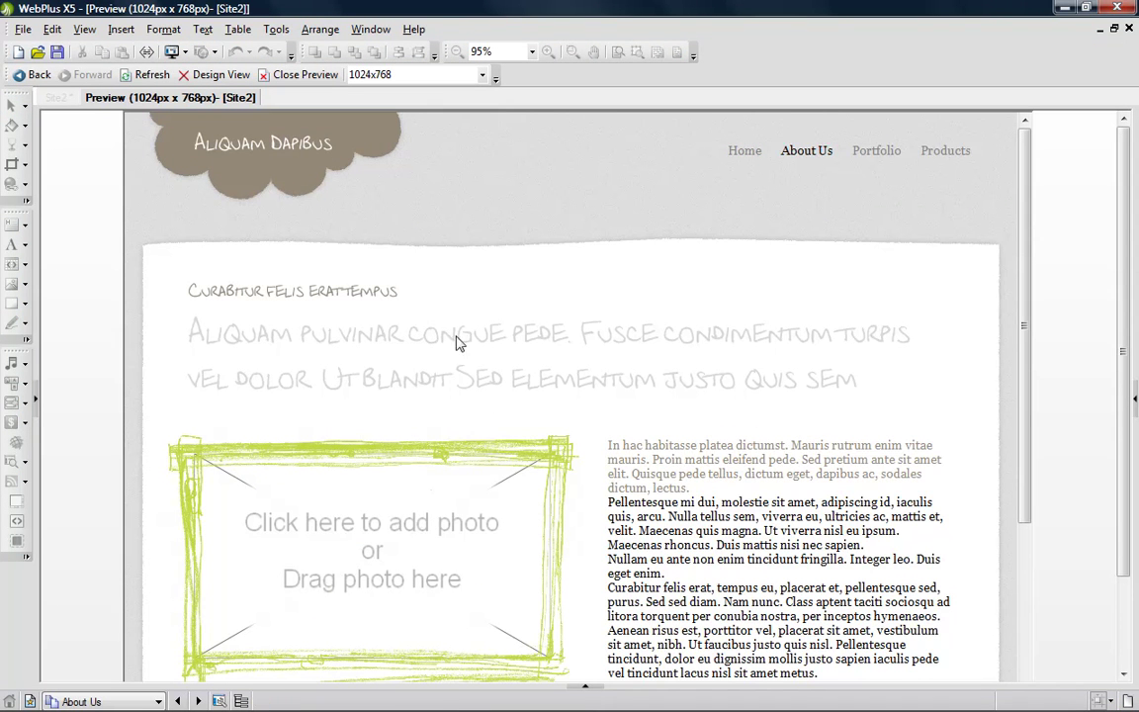
{"action": "left_click", "coordinate": [120, 698]}
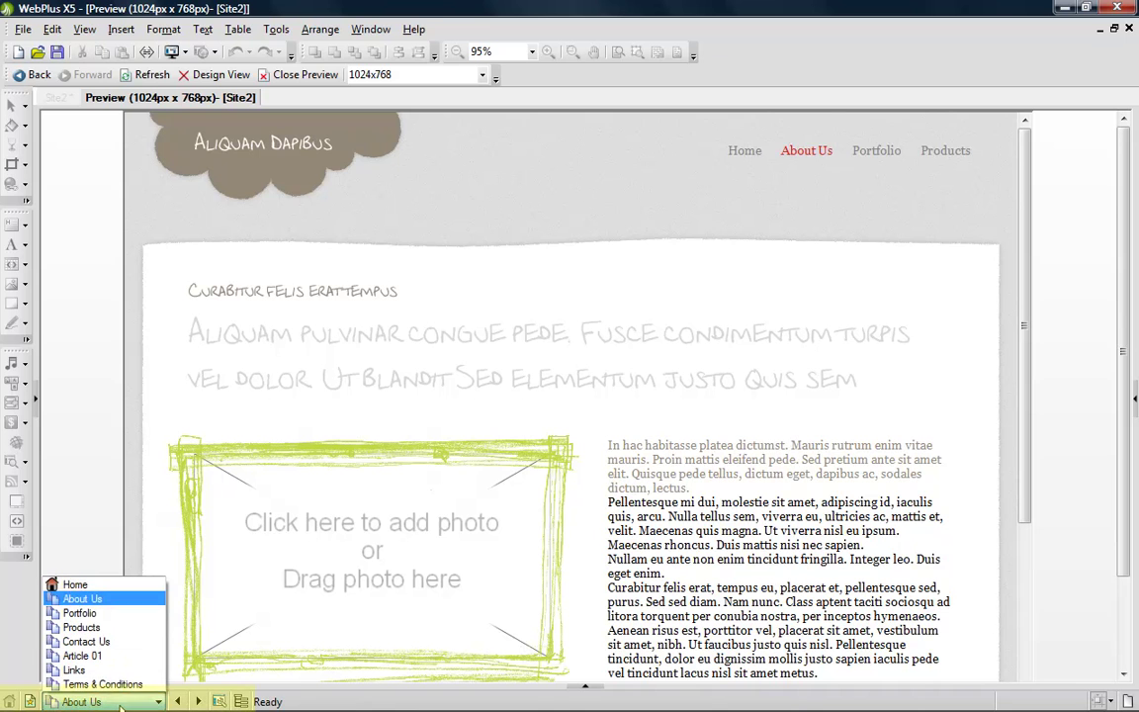
{"action": "left_click", "coordinate": [121, 684]}
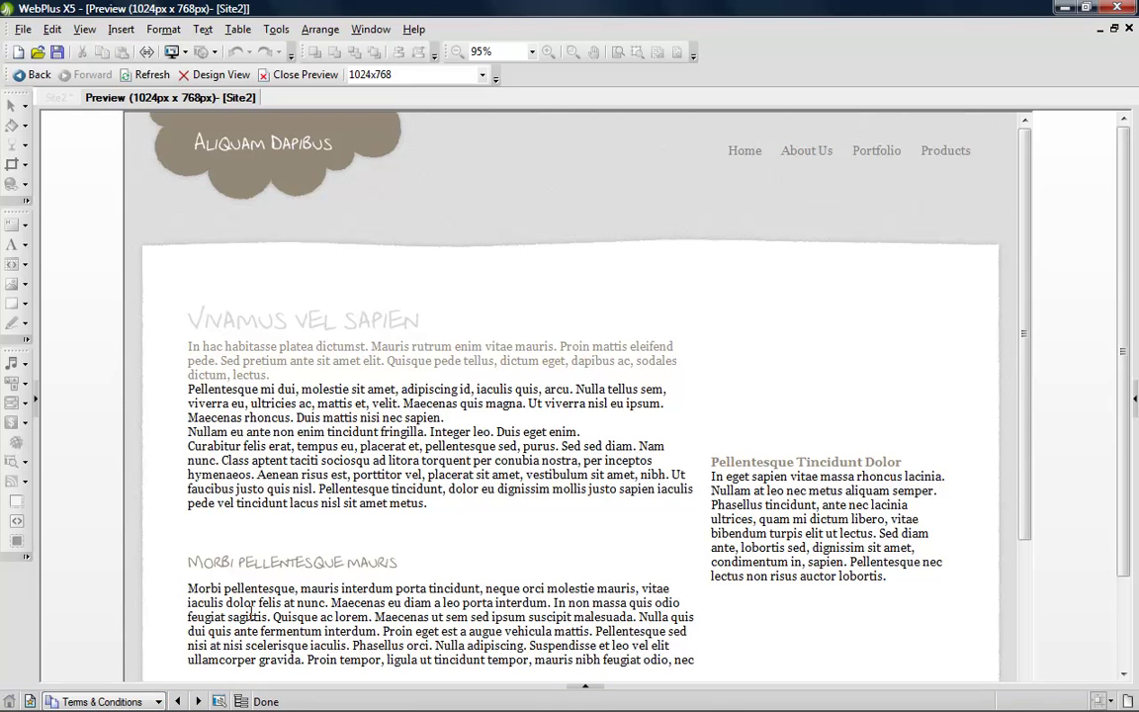
{"action": "left_click", "coordinate": [155, 701]}
{"action": "left_click", "coordinate": [143, 615]}
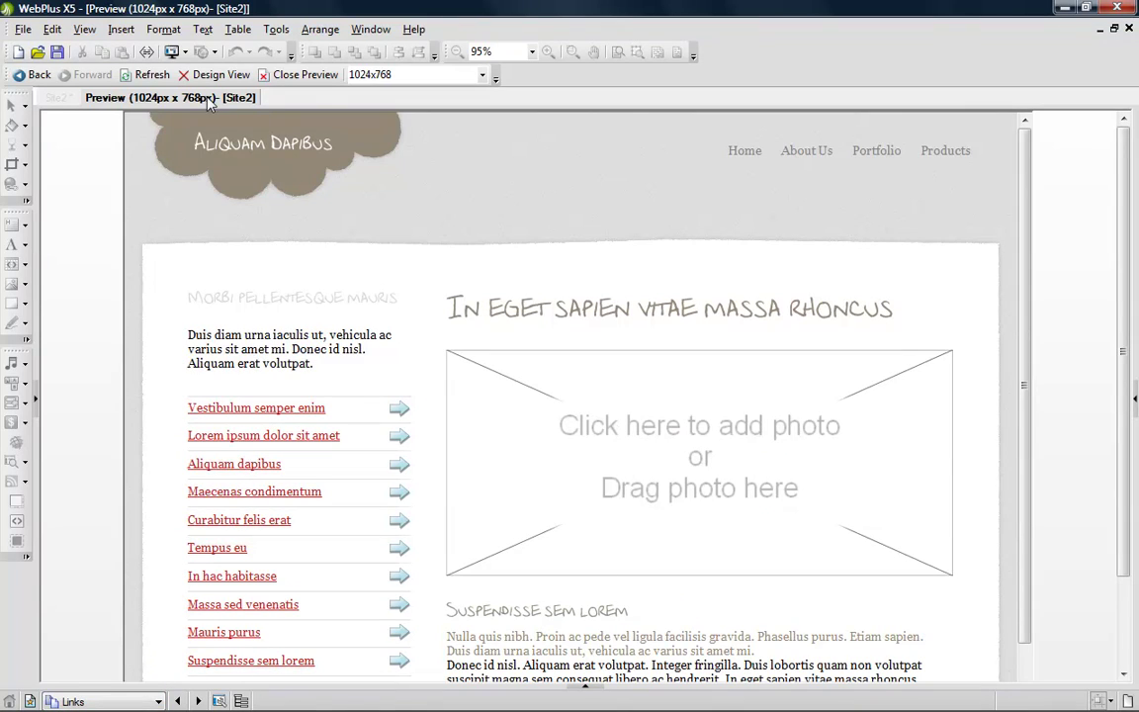
{"action": "left_click", "coordinate": [300, 75]}
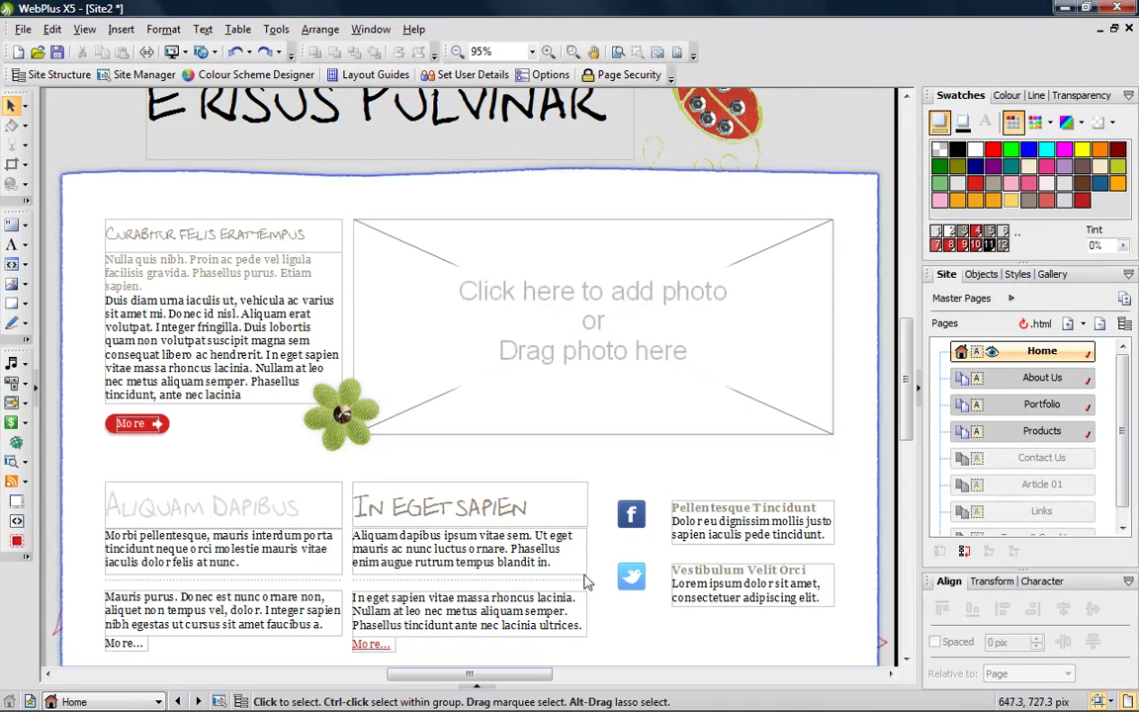
Load the WebPlus X5 - Tutorial Images album and put the blue flower photo in the large frame
{"action": "left_click", "coordinate": [476, 685]}
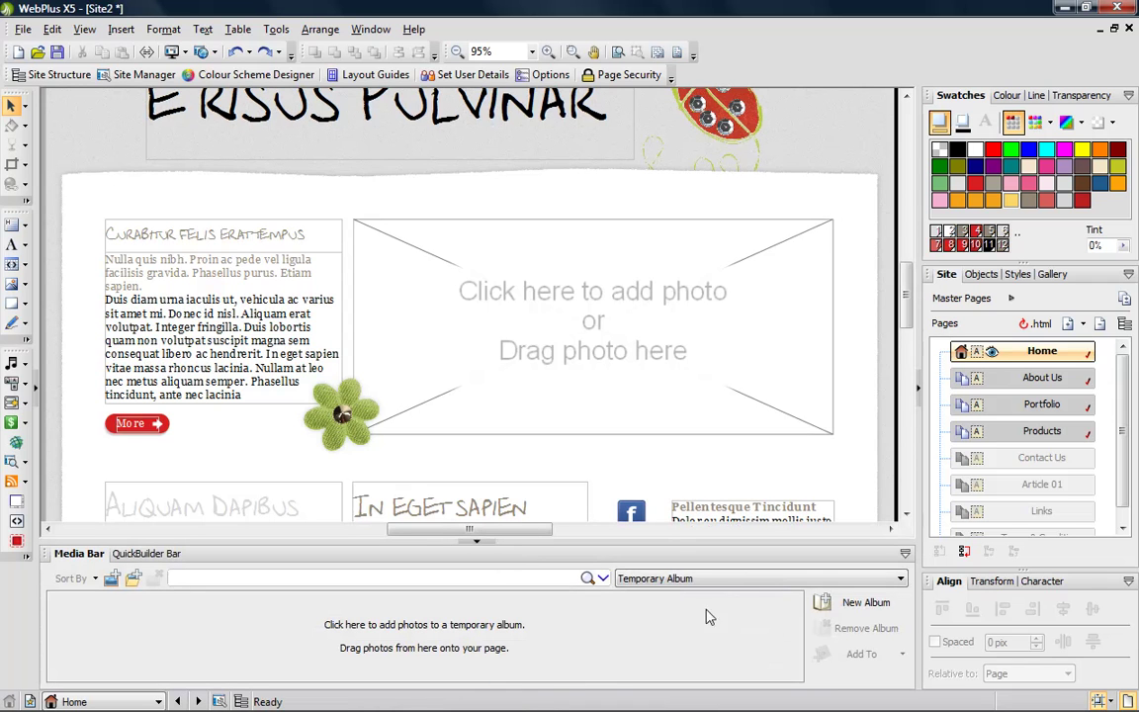
{"action": "left_click", "coordinate": [705, 583]}
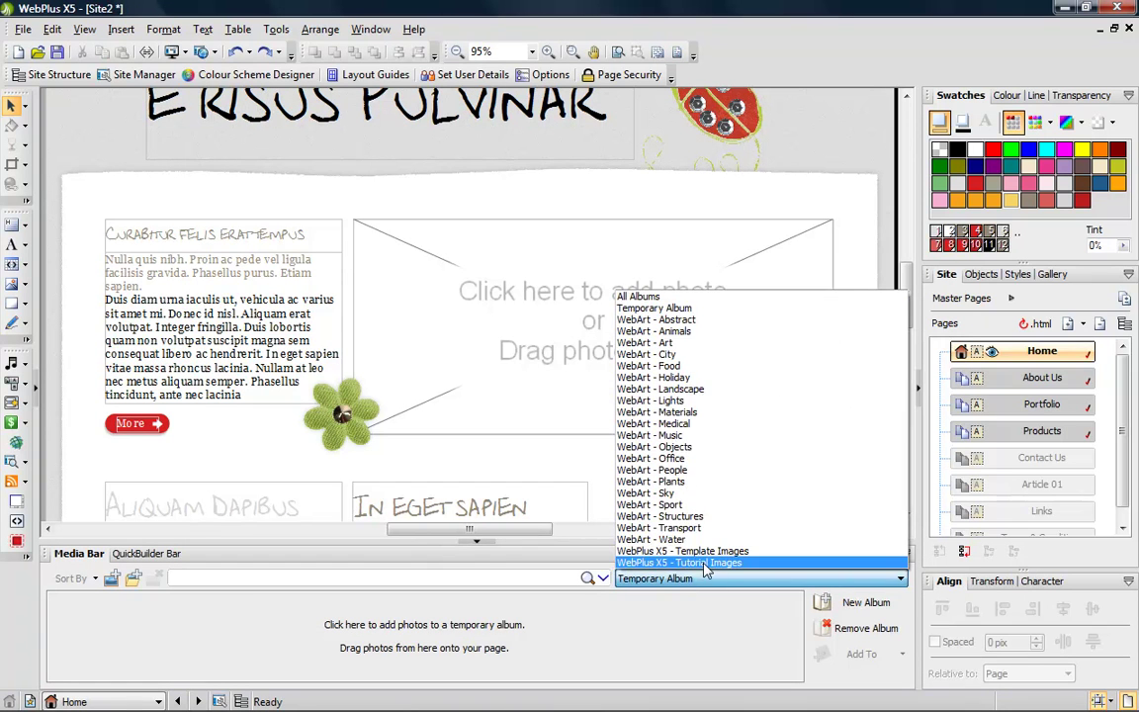
{"action": "left_click", "coordinate": [705, 563]}
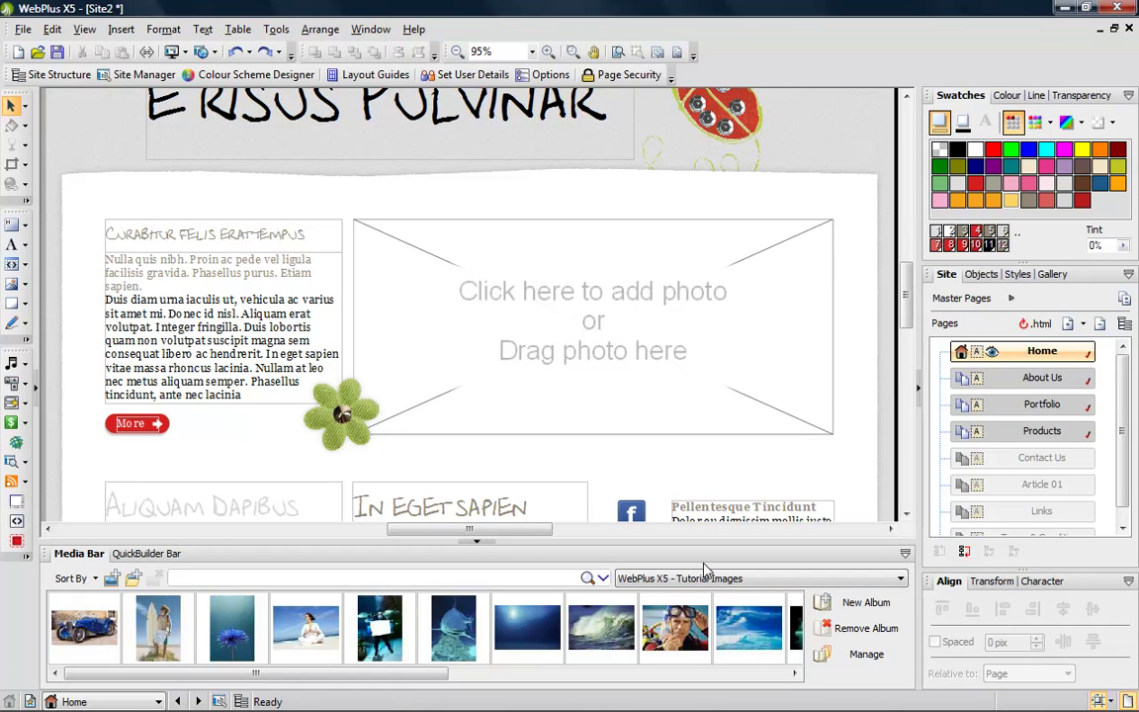
{"action": "left_click_drag", "start_coordinate": [227, 623], "coordinate": [503, 304]}
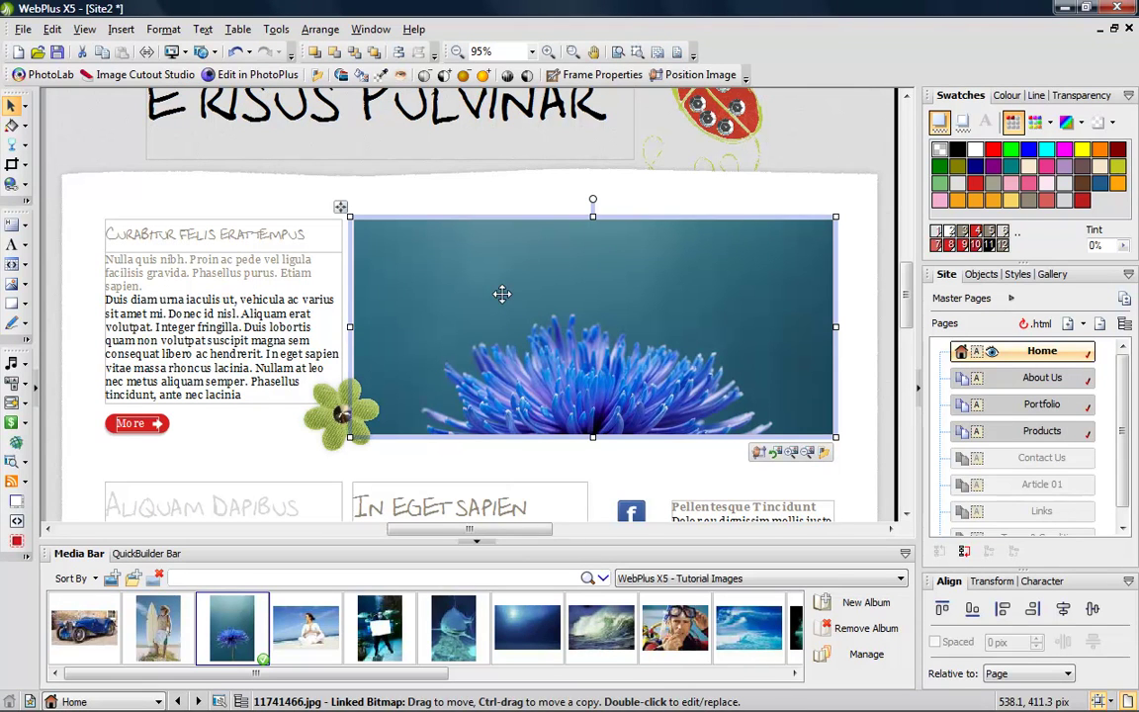
Zoom, rotate and reposition the flower photo, then replace it with the beach yoga photo
{"action": "left_click", "coordinate": [809, 461]}
{"action": "left_click", "coordinate": [809, 462]}
{"action": "left_click", "coordinate": [797, 460]}
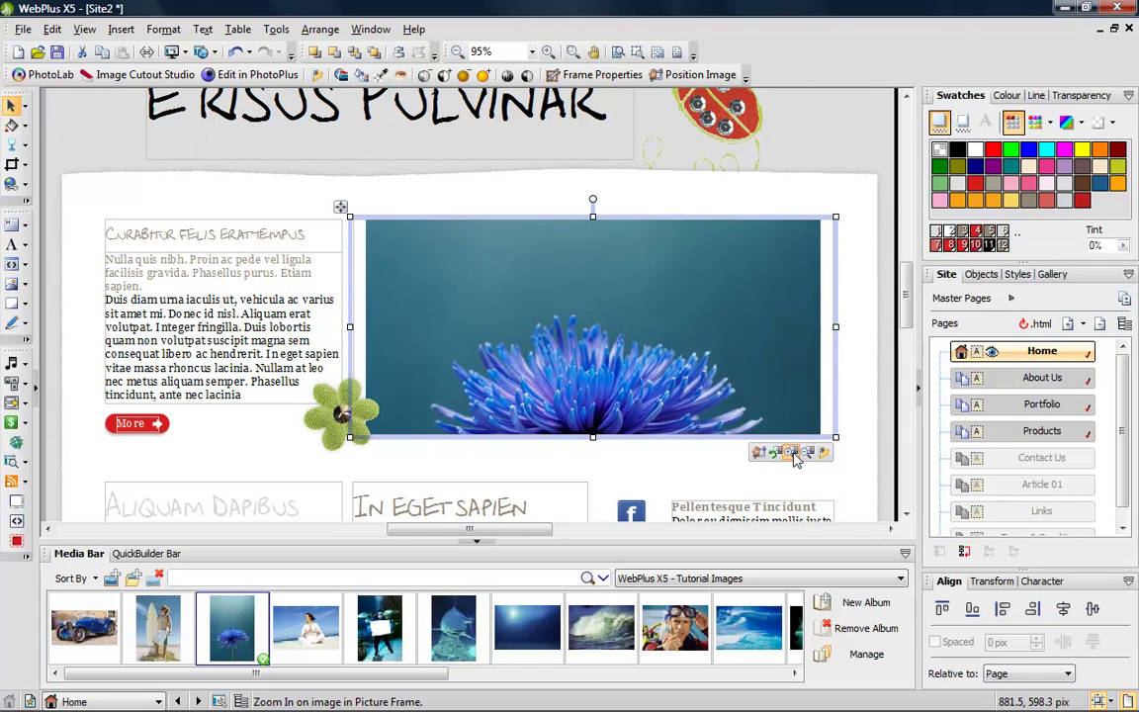
{"action": "left_click", "coordinate": [798, 459]}
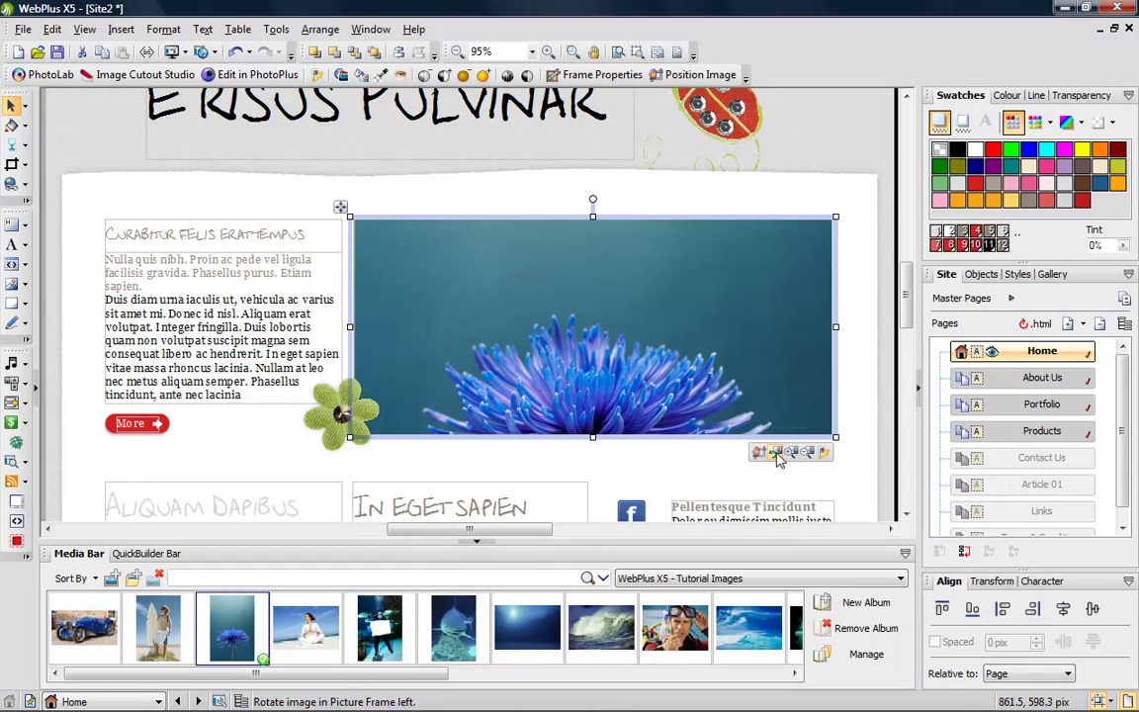
{"action": "left_click", "coordinate": [777, 455]}
{"action": "left_click", "coordinate": [777, 455]}
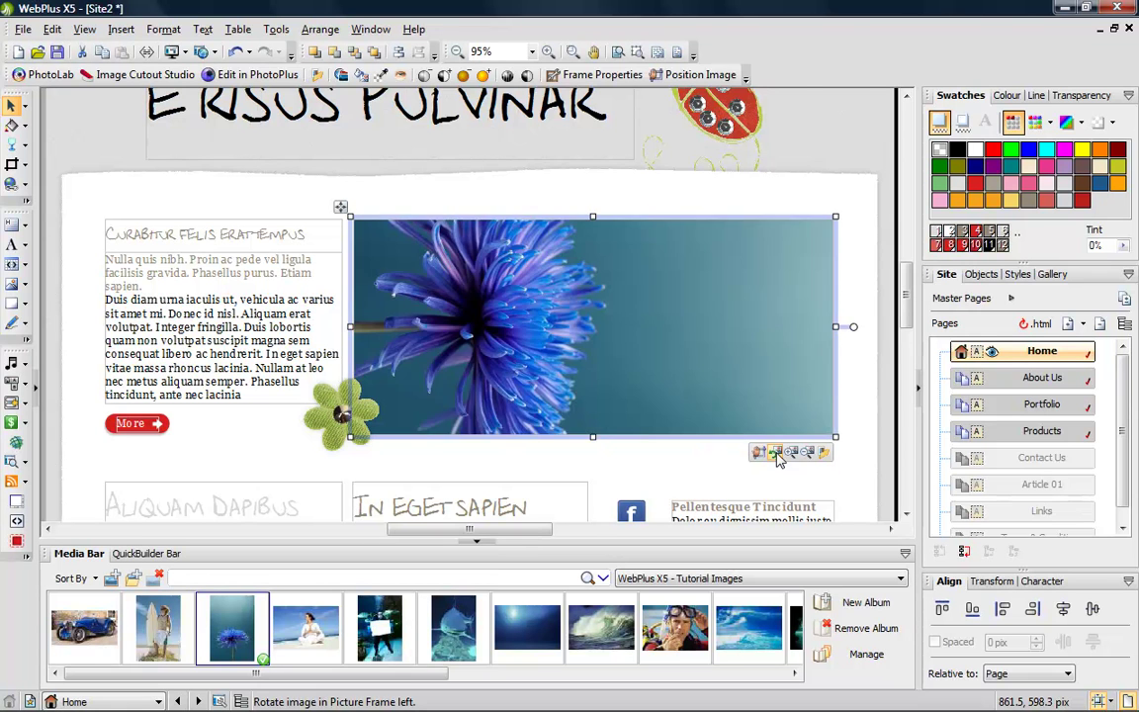
{"action": "left_click", "coordinate": [778, 453]}
{"action": "left_click", "coordinate": [684, 410]}
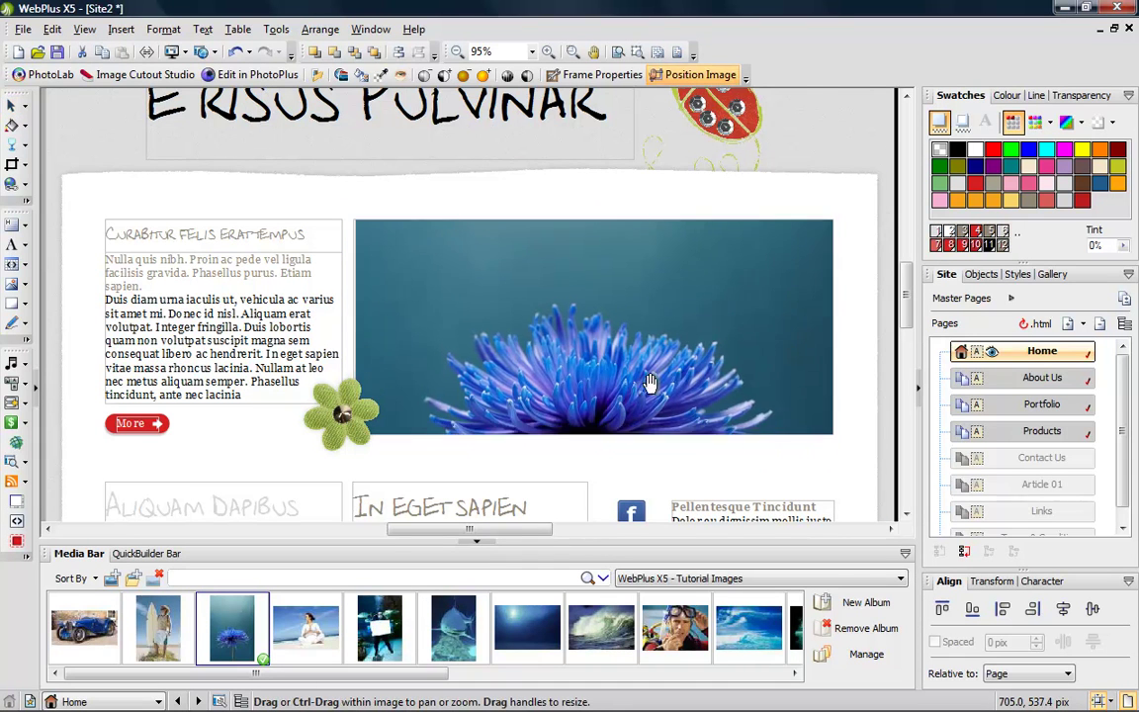
{"action": "left_click_drag", "start_coordinate": [649, 383], "coordinate": [681, 313]}
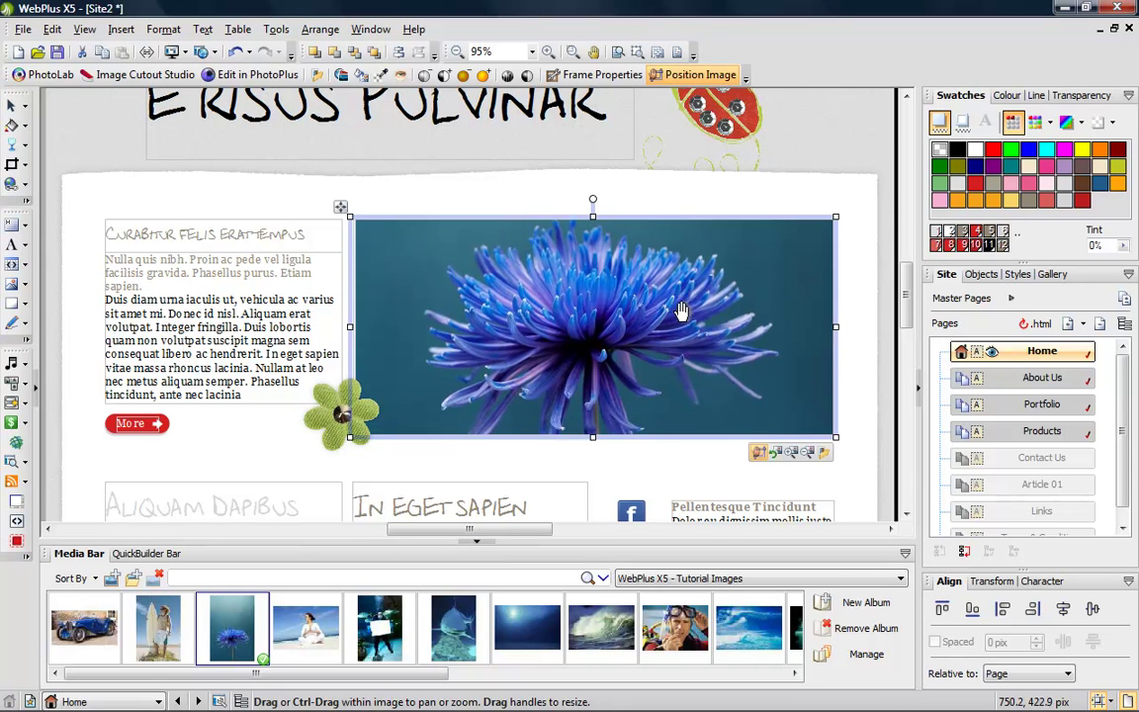
{"action": "left_click_drag", "start_coordinate": [296, 633], "coordinate": [529, 338]}
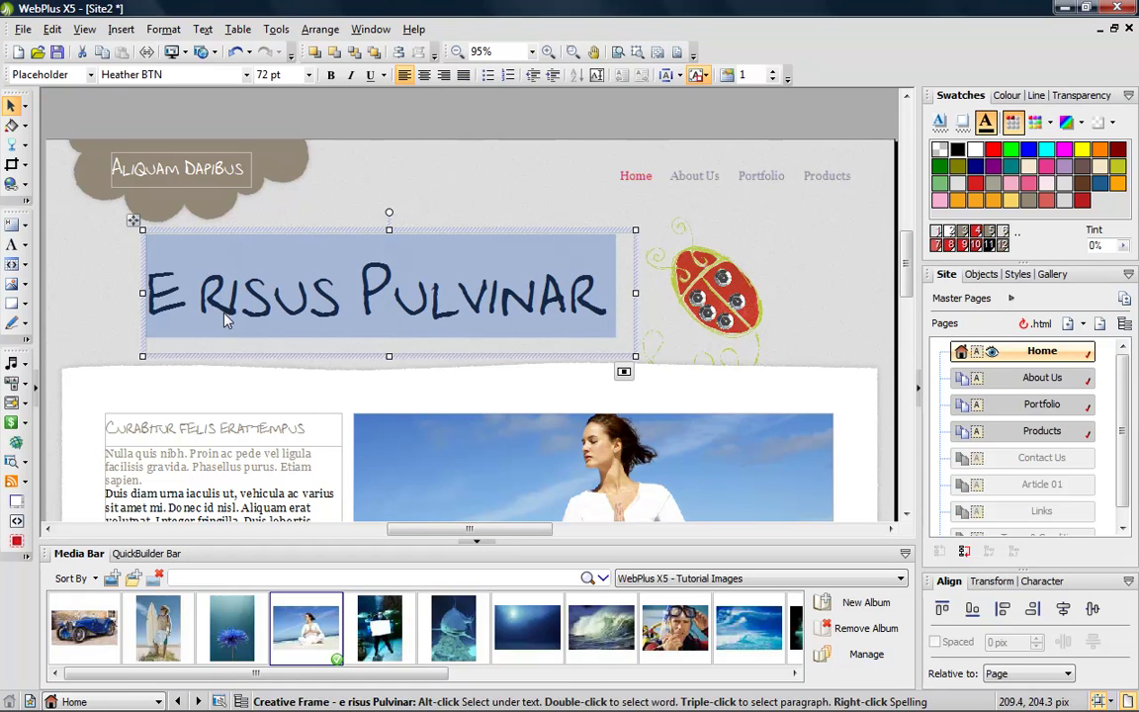
Type 'Doodle' as the heading and colour it dark red
{"action": "type", "text": "Doodle"}
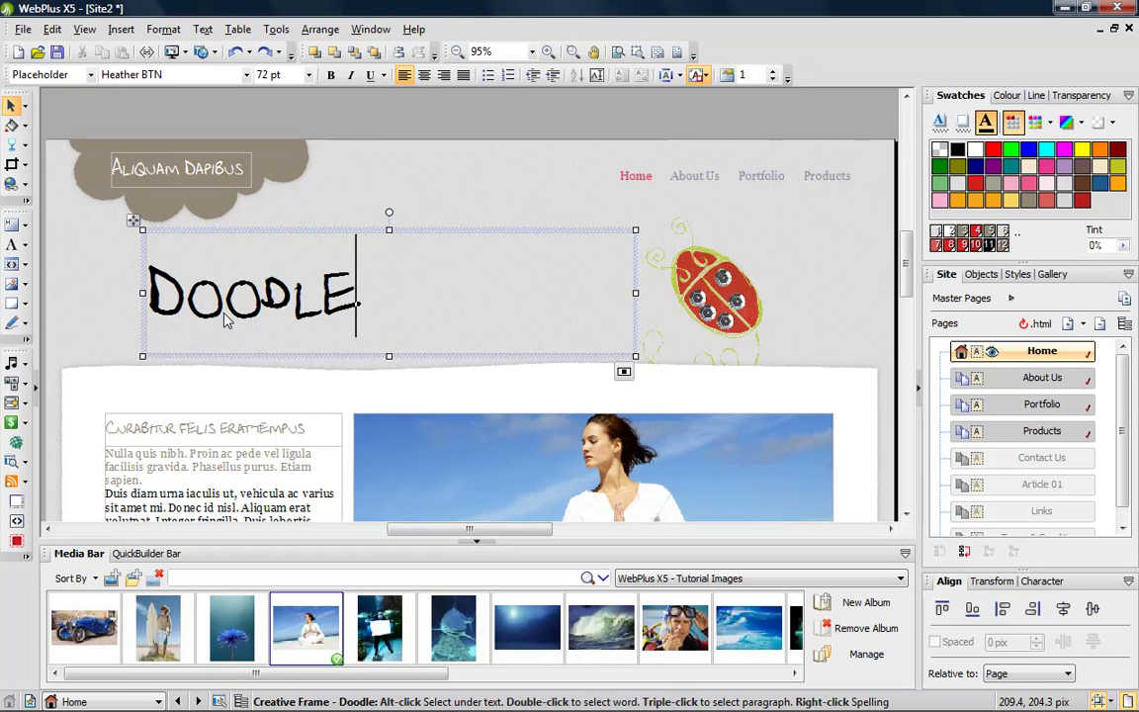
{"action": "left_click_drag", "start_coordinate": [358, 301], "coordinate": [155, 304]}
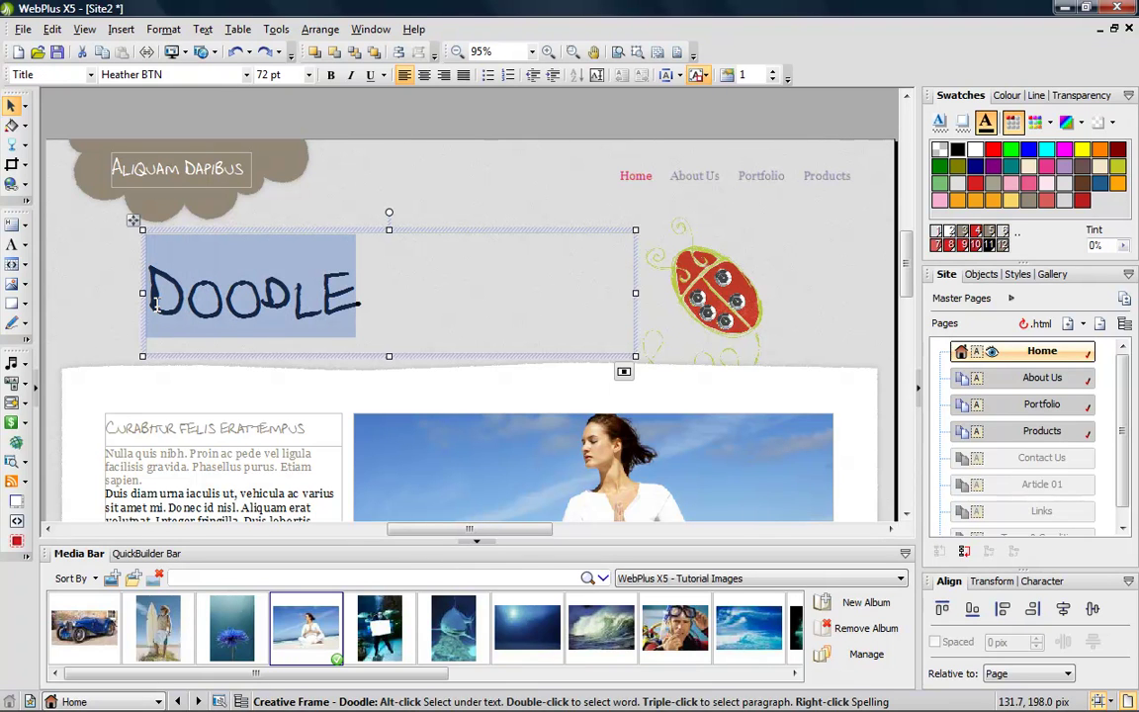
{"action": "left_click", "coordinate": [976, 247]}
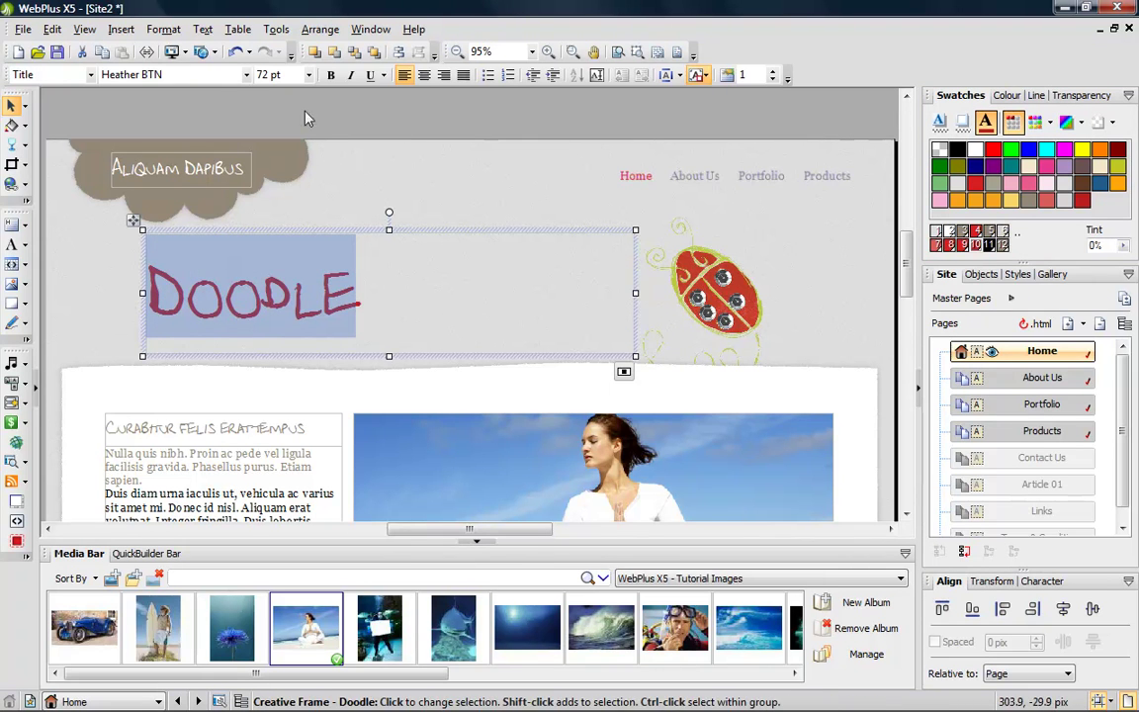
Make the DOODLE title 120 pt and bold in a taller text frame
{"action": "left_click", "coordinate": [309, 76]}
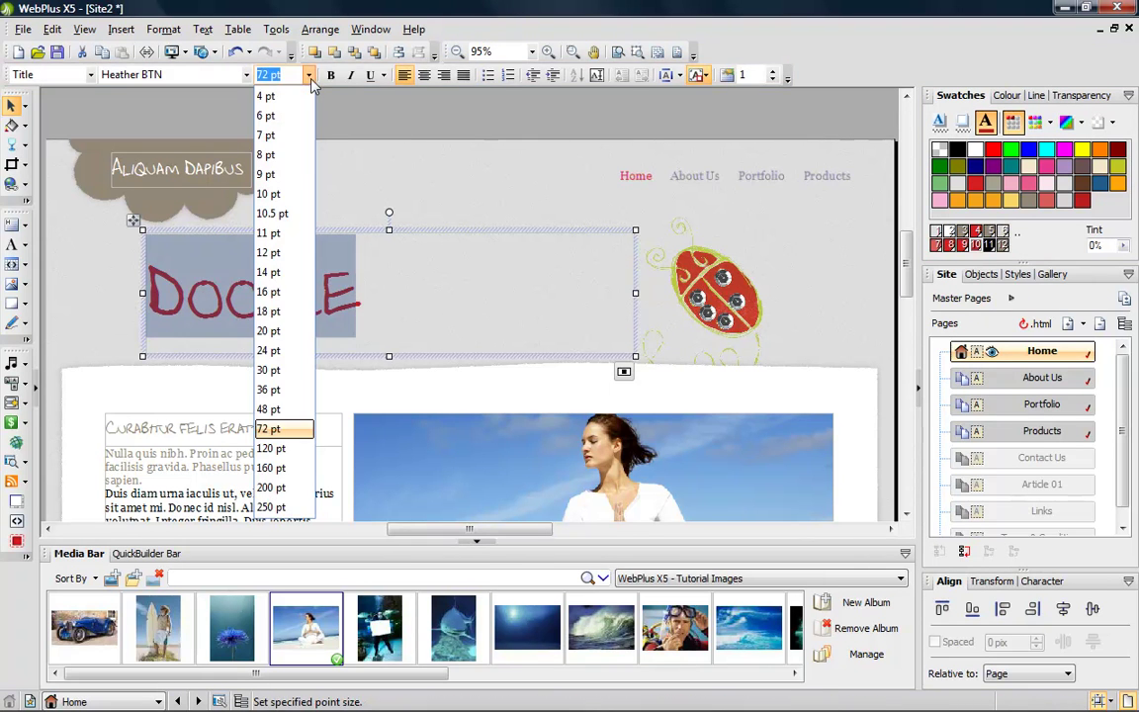
{"action": "left_click", "coordinate": [270, 452]}
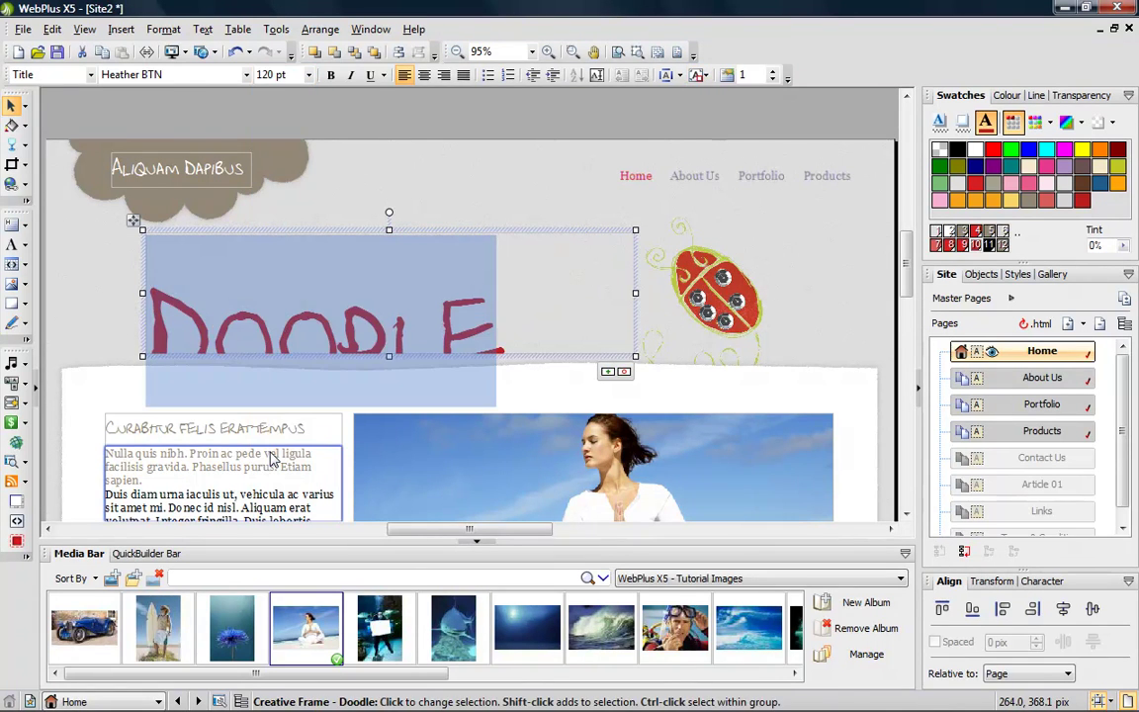
{"action": "left_click_drag", "start_coordinate": [389, 229], "coordinate": [392, 194]}
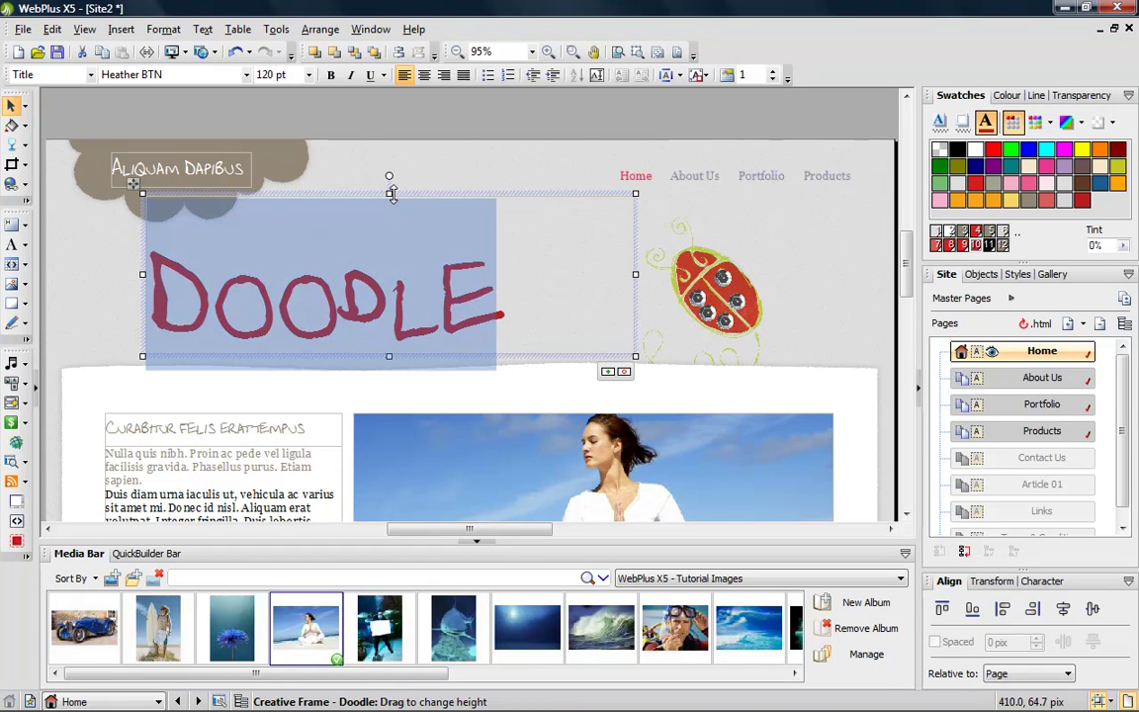
{"action": "left_click", "coordinate": [328, 76]}
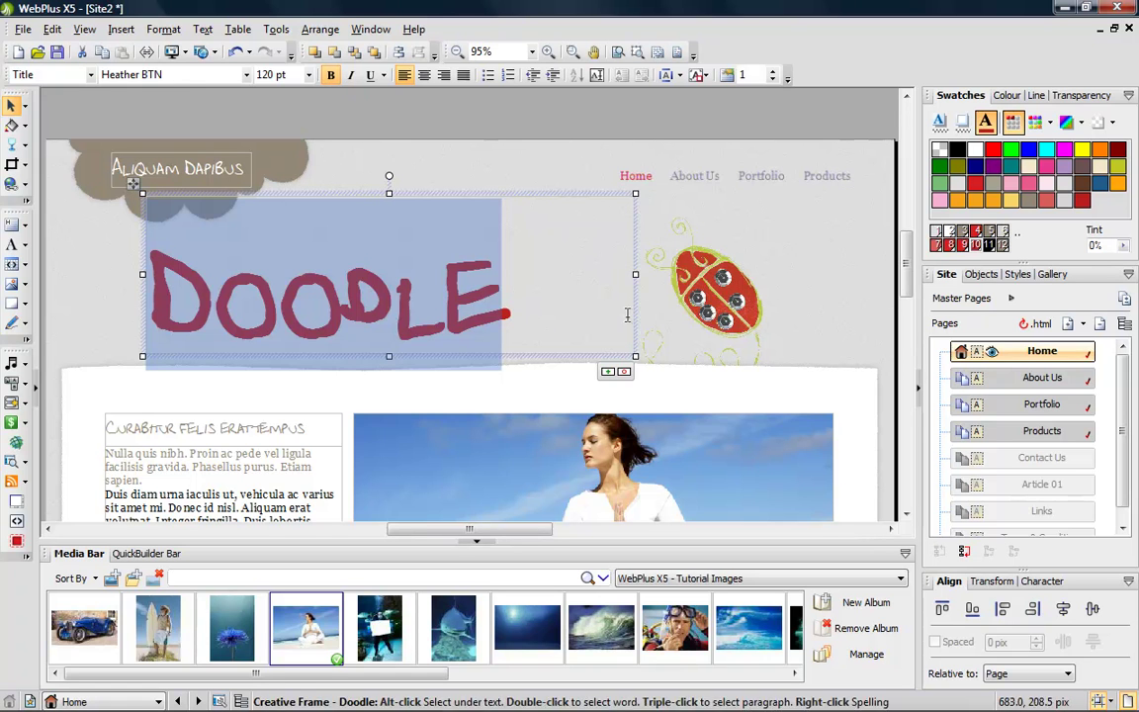
{"action": "left_click", "coordinate": [652, 335]}
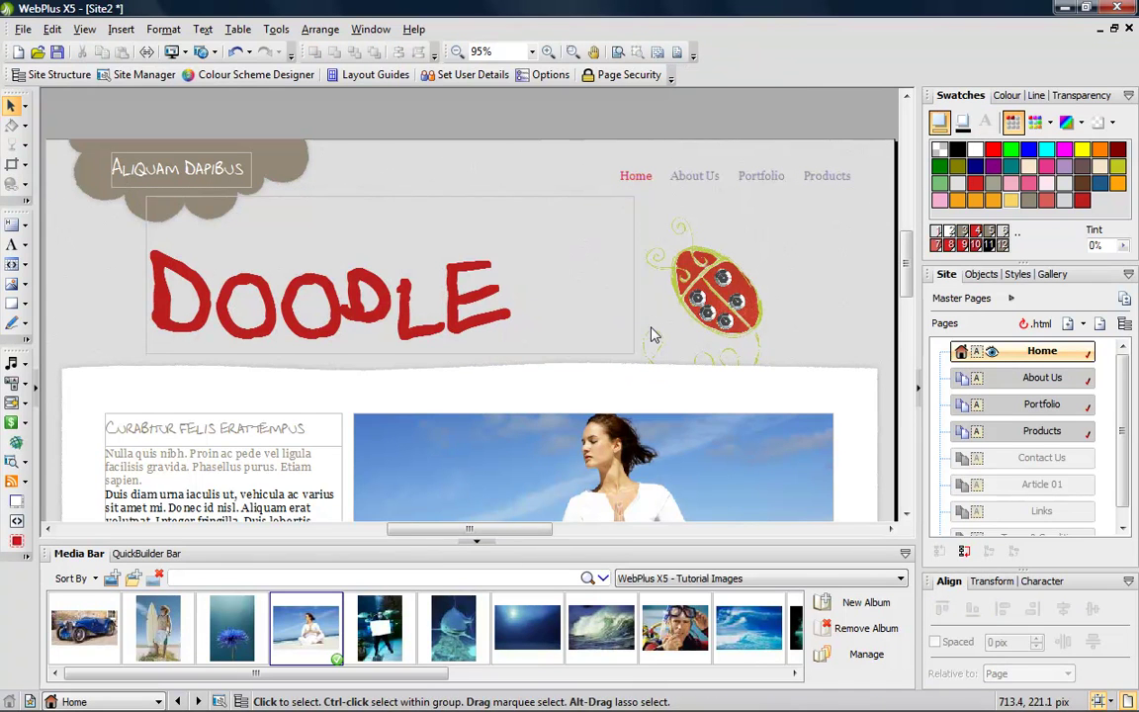
Add a Gallery page to the site from the Doodle template pages
{"action": "left_click", "coordinate": [1083, 325]}
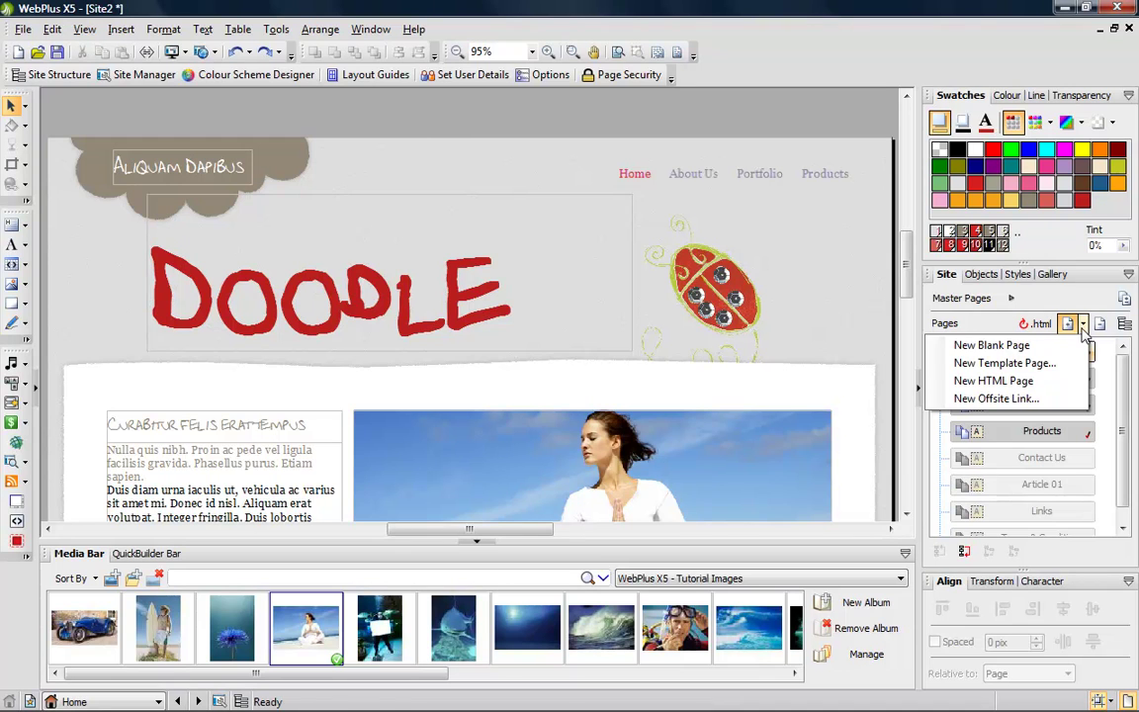
{"action": "left_click", "coordinate": [1078, 363]}
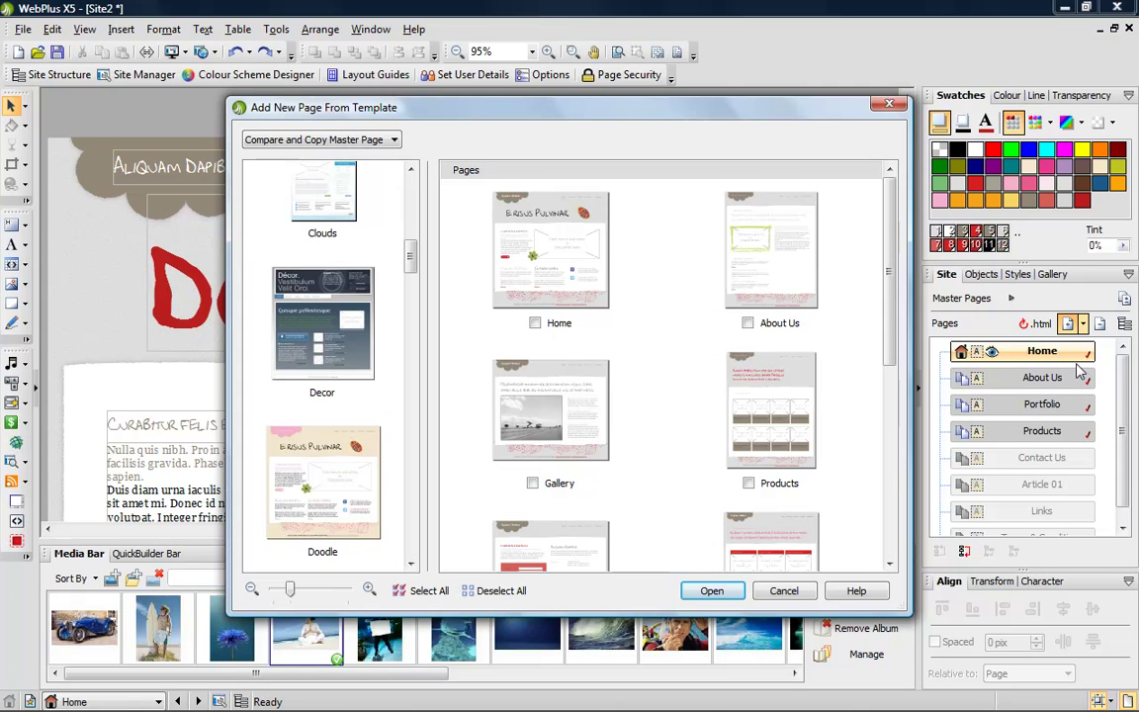
{"action": "left_click_drag", "start_coordinate": [890, 331], "coordinate": [888, 407]}
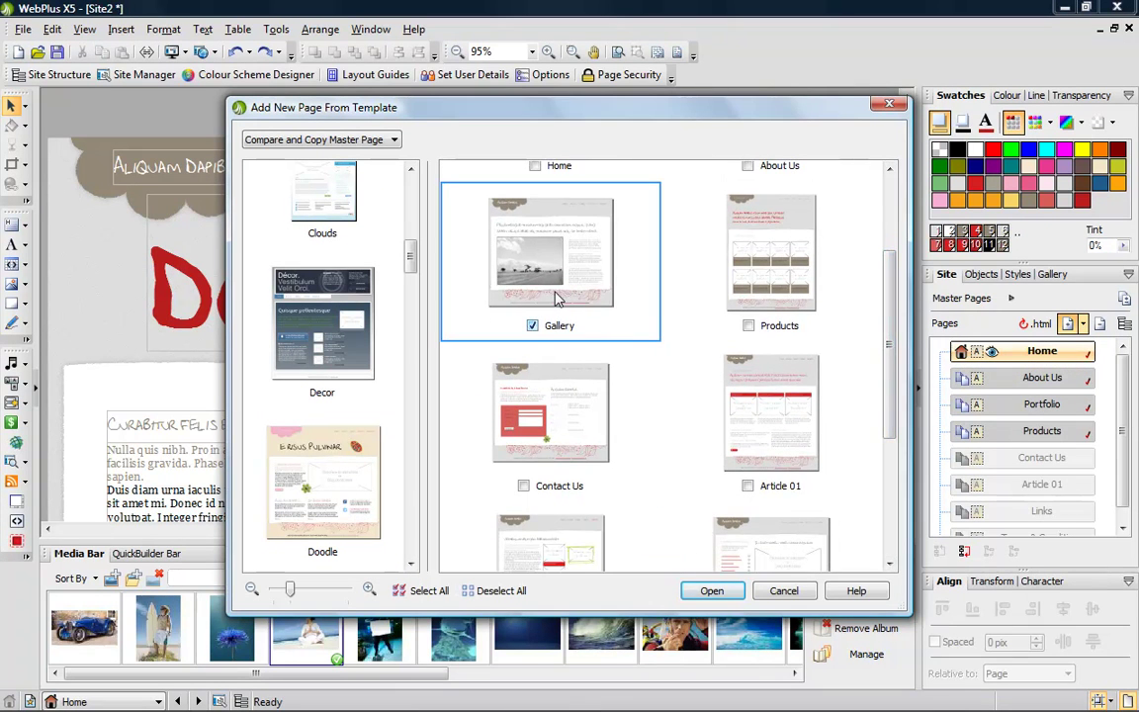
{"action": "left_click", "coordinate": [698, 592]}
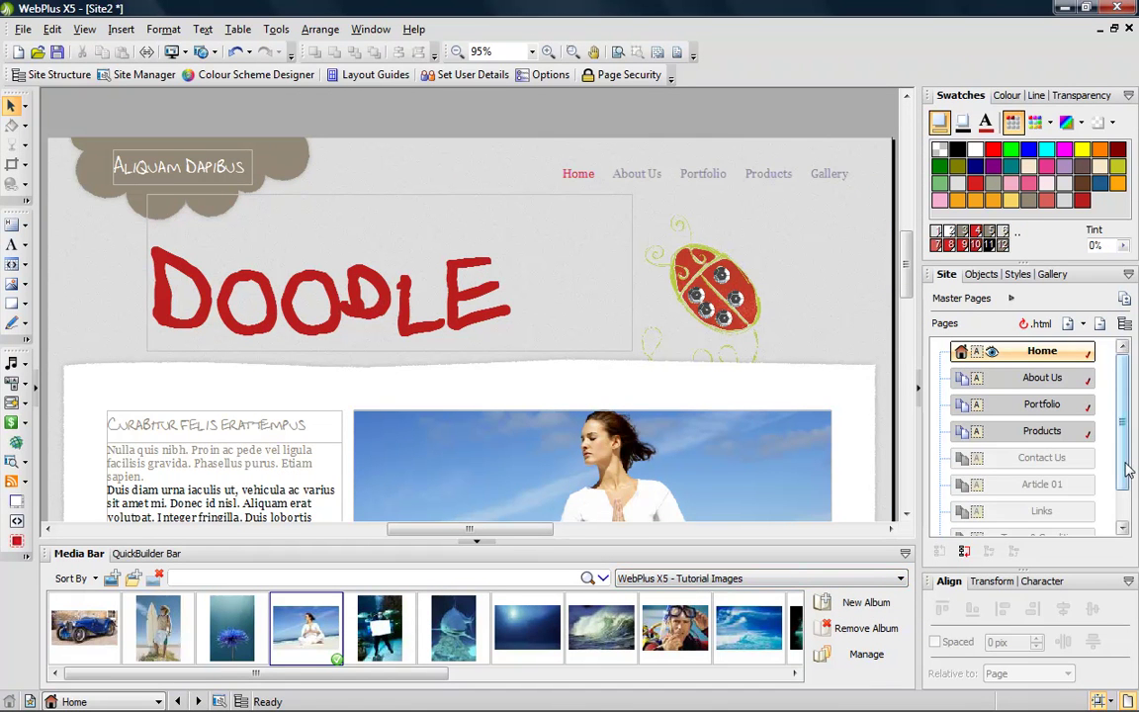
Move the new Gallery page under Portfolio as its subpage
{"action": "left_click_drag", "start_coordinate": [1134, 475], "coordinate": [1134, 514]}
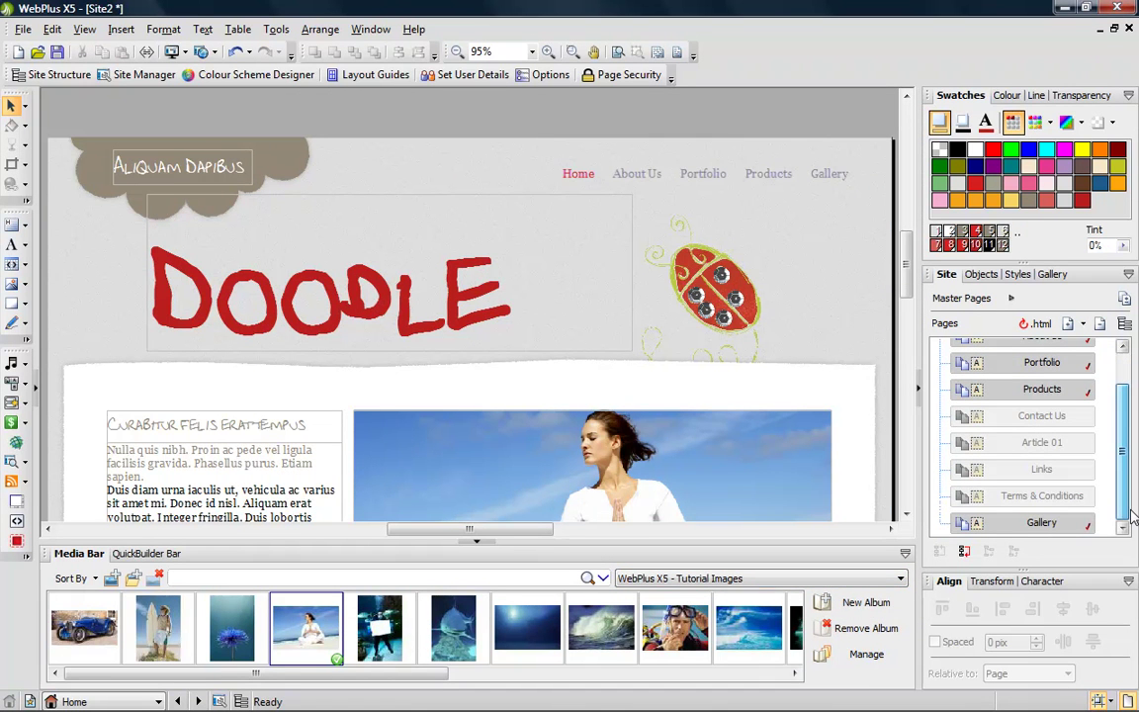
{"action": "left_click_drag", "start_coordinate": [1042, 522], "coordinate": [1019, 384]}
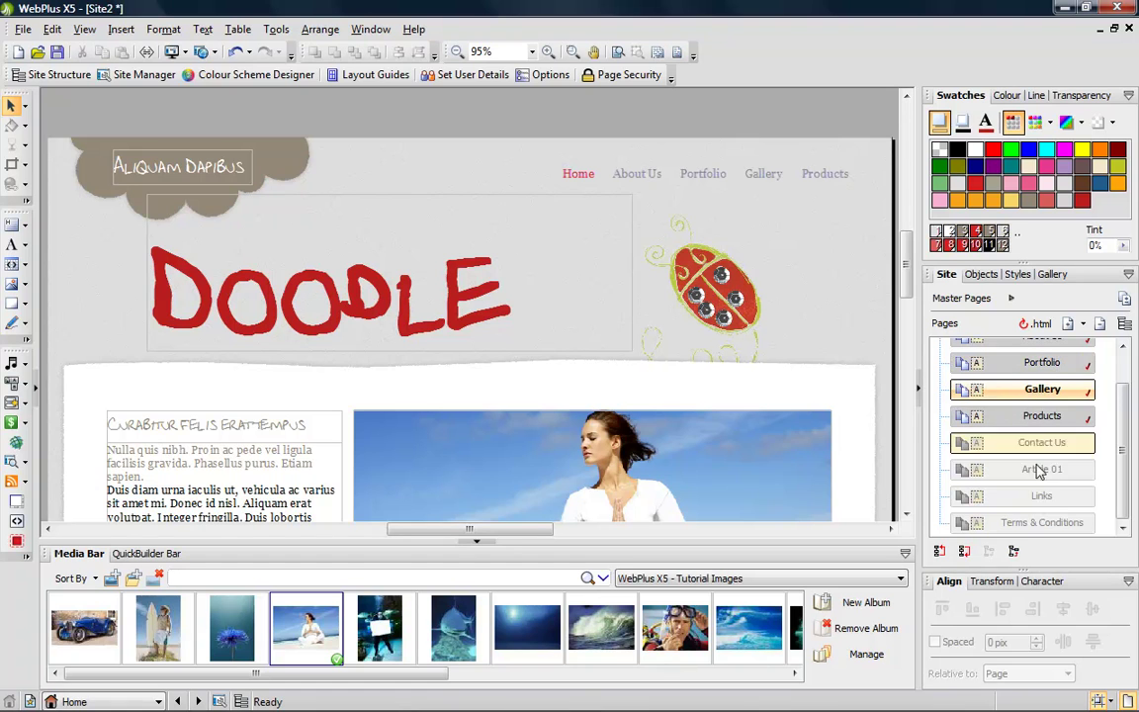
{"action": "left_click", "coordinate": [1015, 551]}
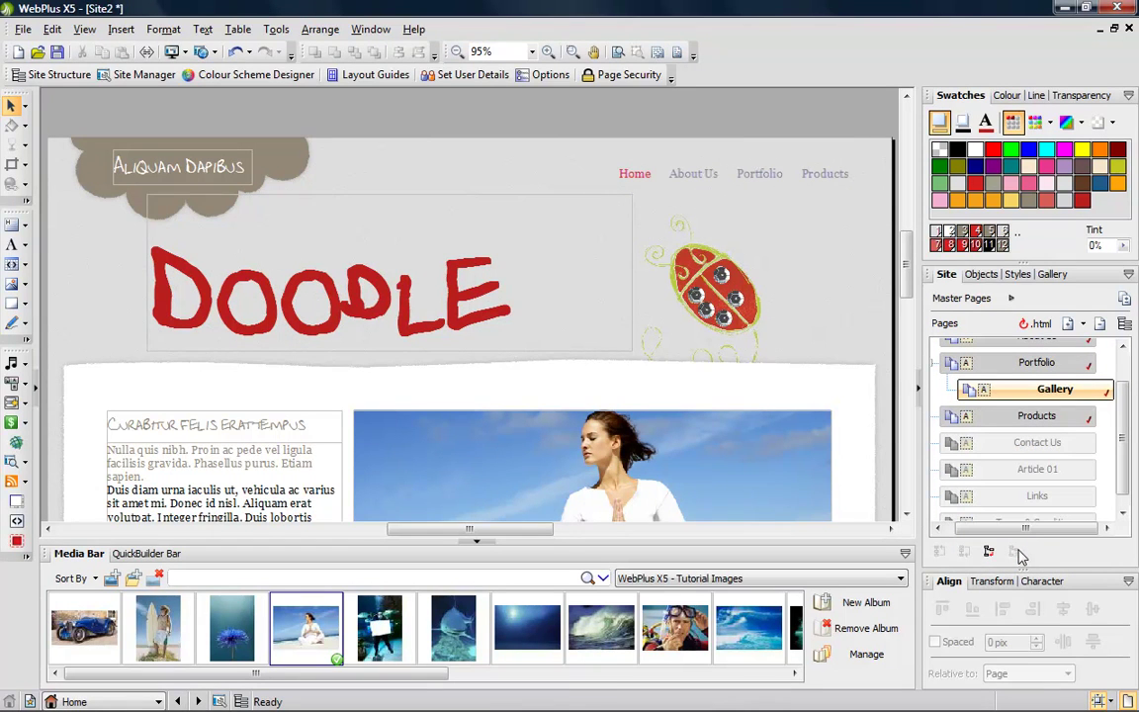
Preview the site in Google Chrome and open the Gallery page from the Portfolio menu
{"action": "left_click", "coordinate": [184, 54]}
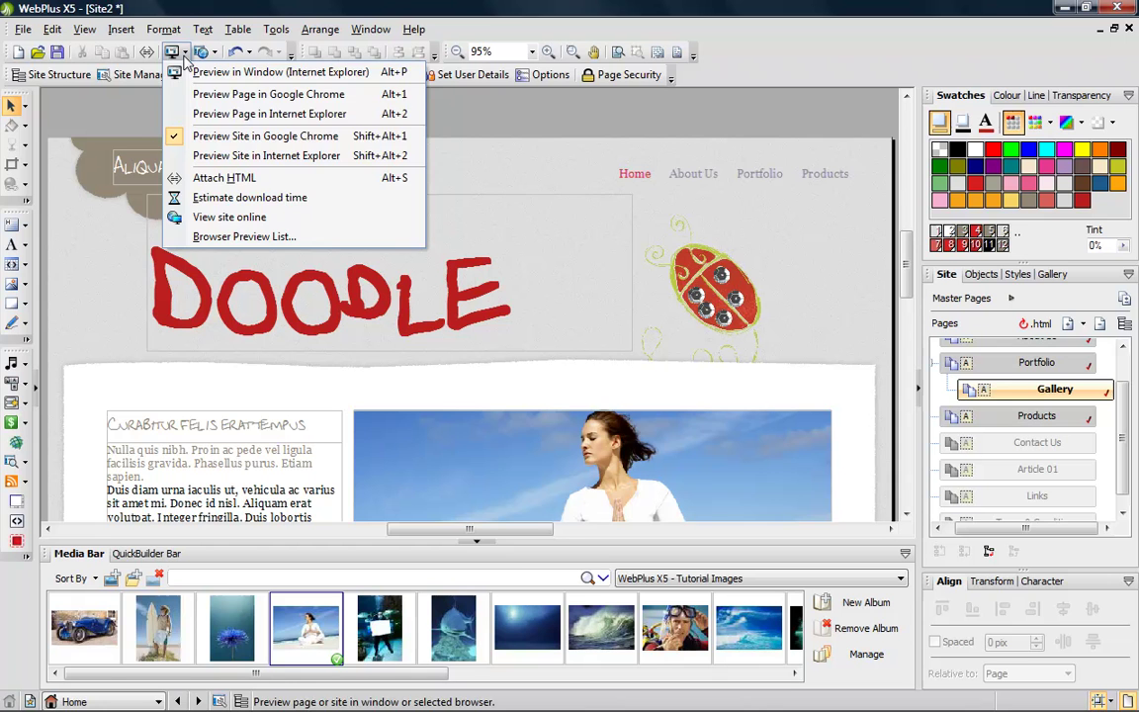
{"action": "left_click", "coordinate": [184, 138]}
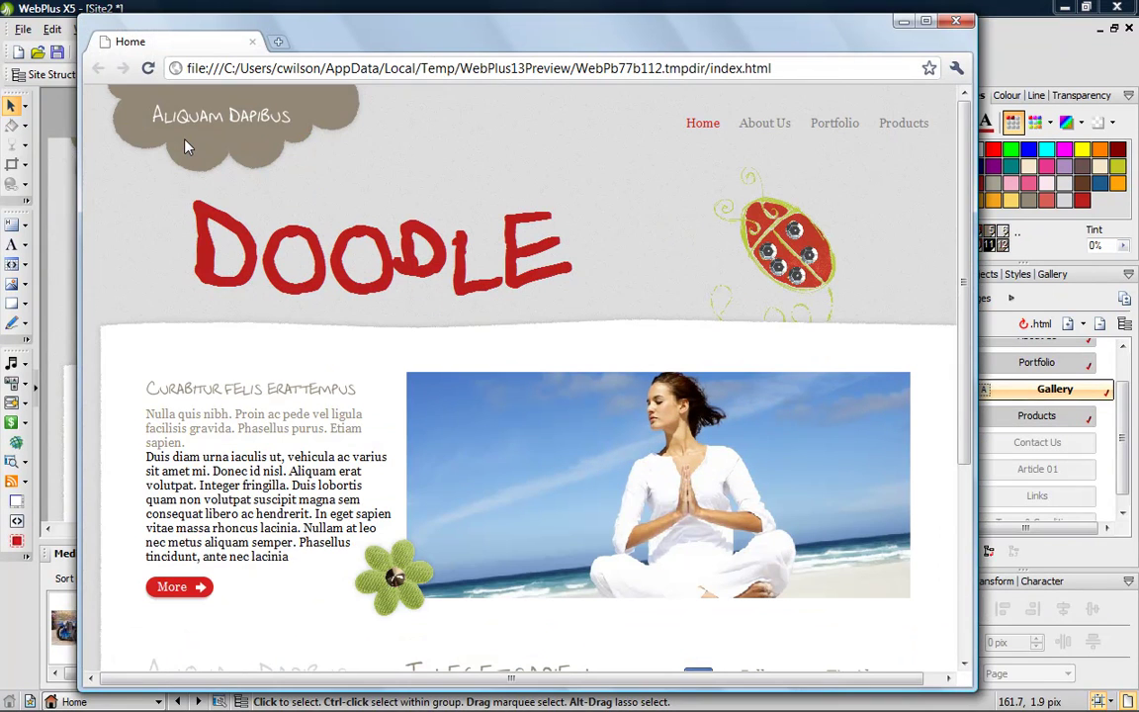
{"action": "mouse_move", "coordinate": [829, 133]}
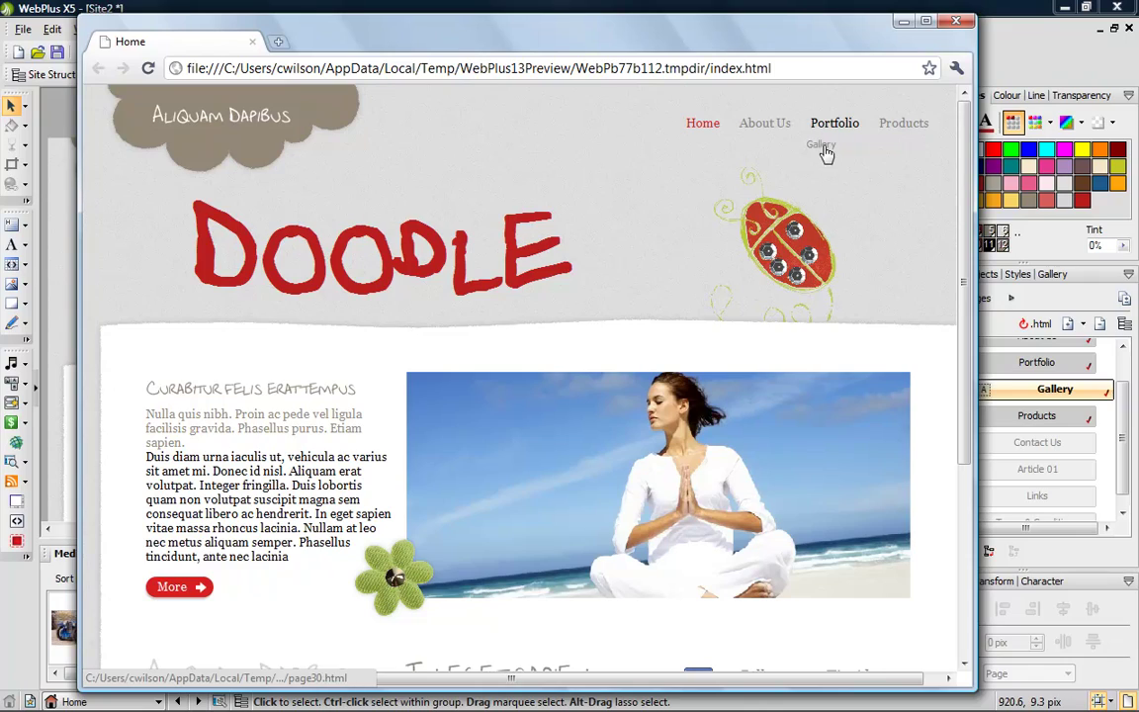
{"action": "left_click", "coordinate": [822, 147]}
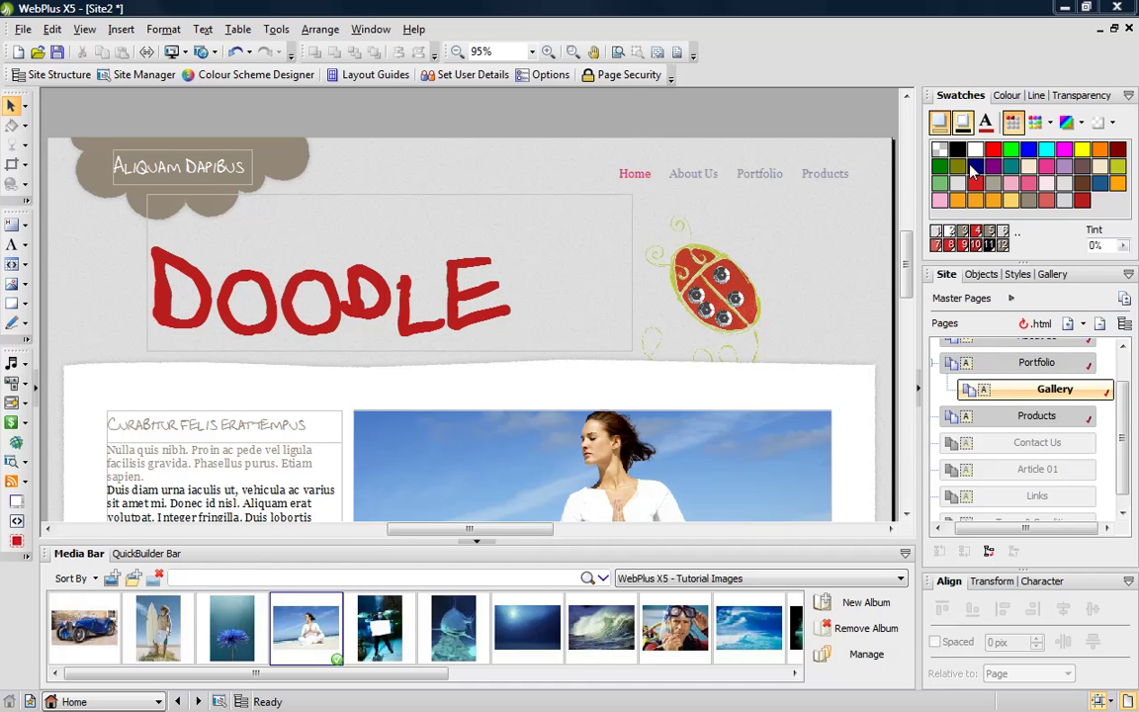
Apply pink colour Scheme 01 to the site, turning the cloud and headings pink and the title grey
{"action": "left_click", "coordinate": [1019, 232]}
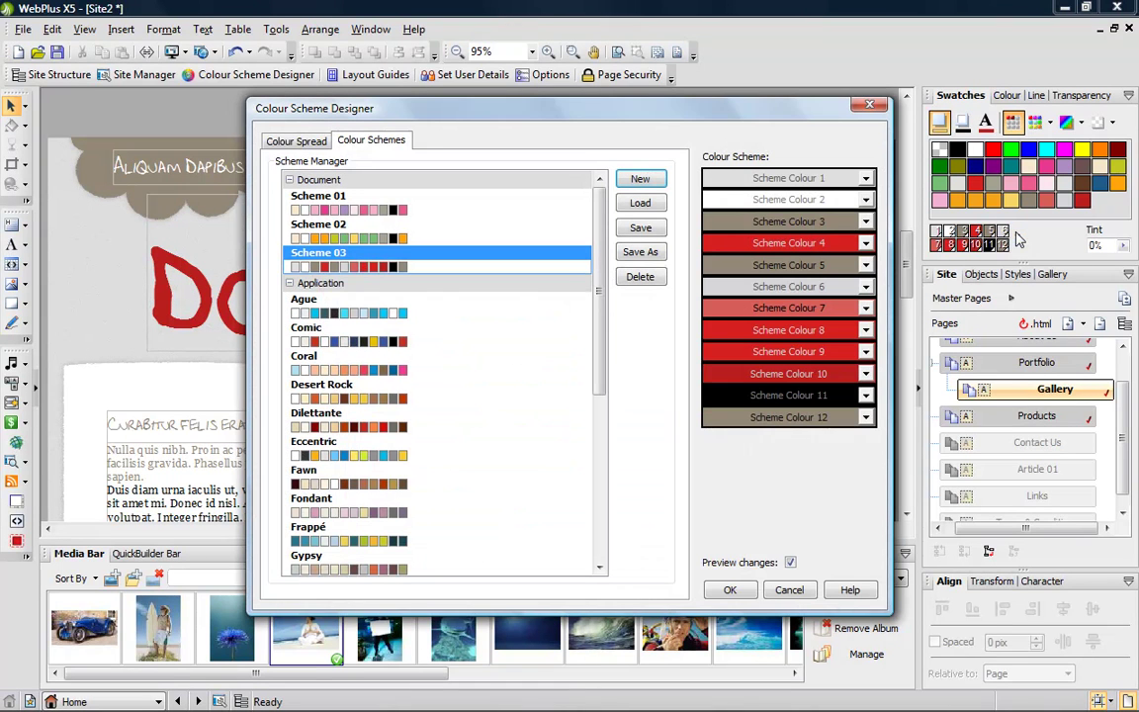
{"action": "left_click", "coordinate": [483, 213]}
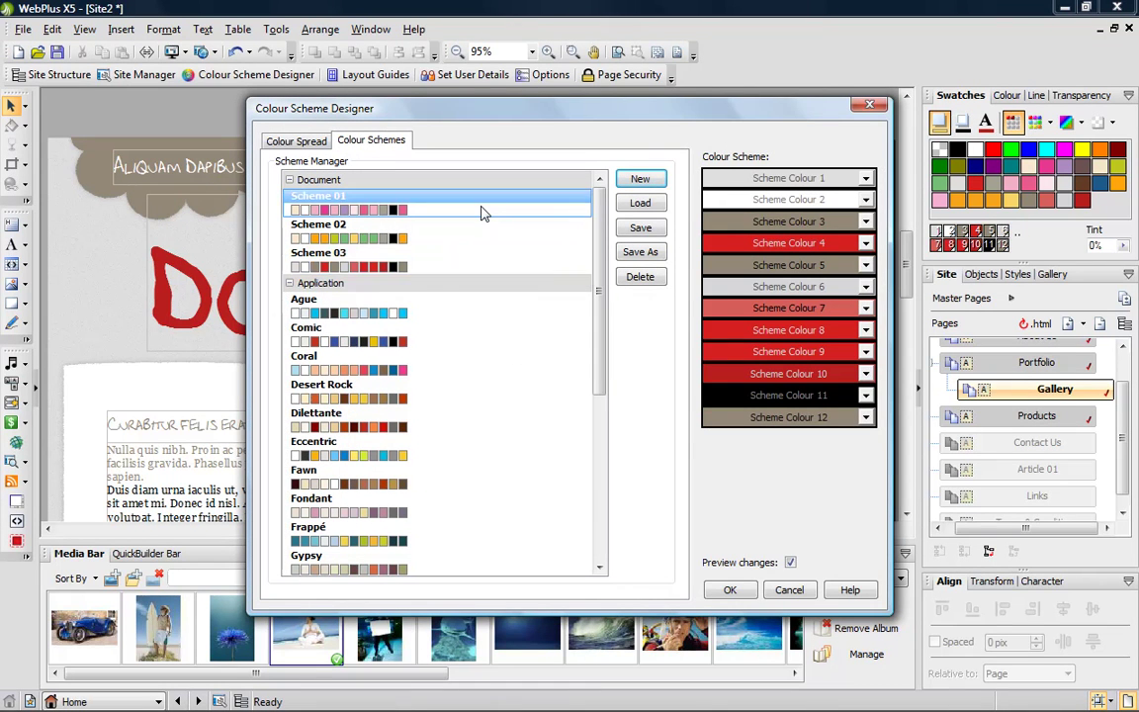
{"action": "left_click", "coordinate": [650, 206]}
{"action": "left_click_drag", "start_coordinate": [640, 117], "coordinate": [716, 173]}
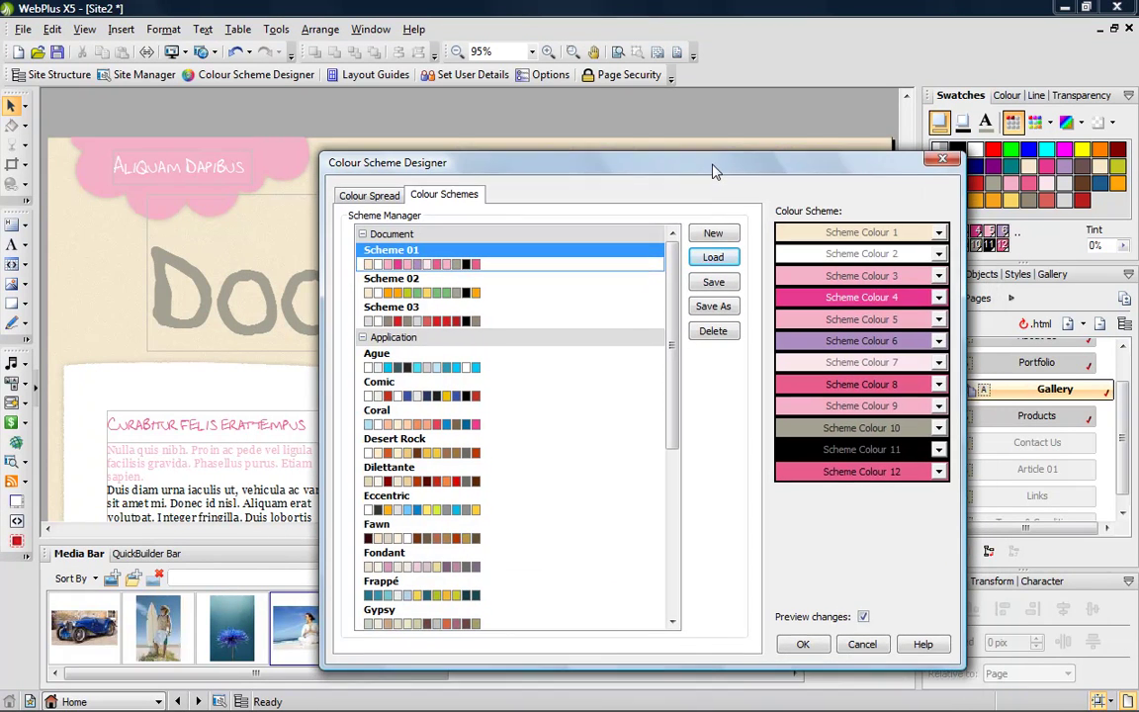
{"action": "left_click", "coordinate": [797, 644]}
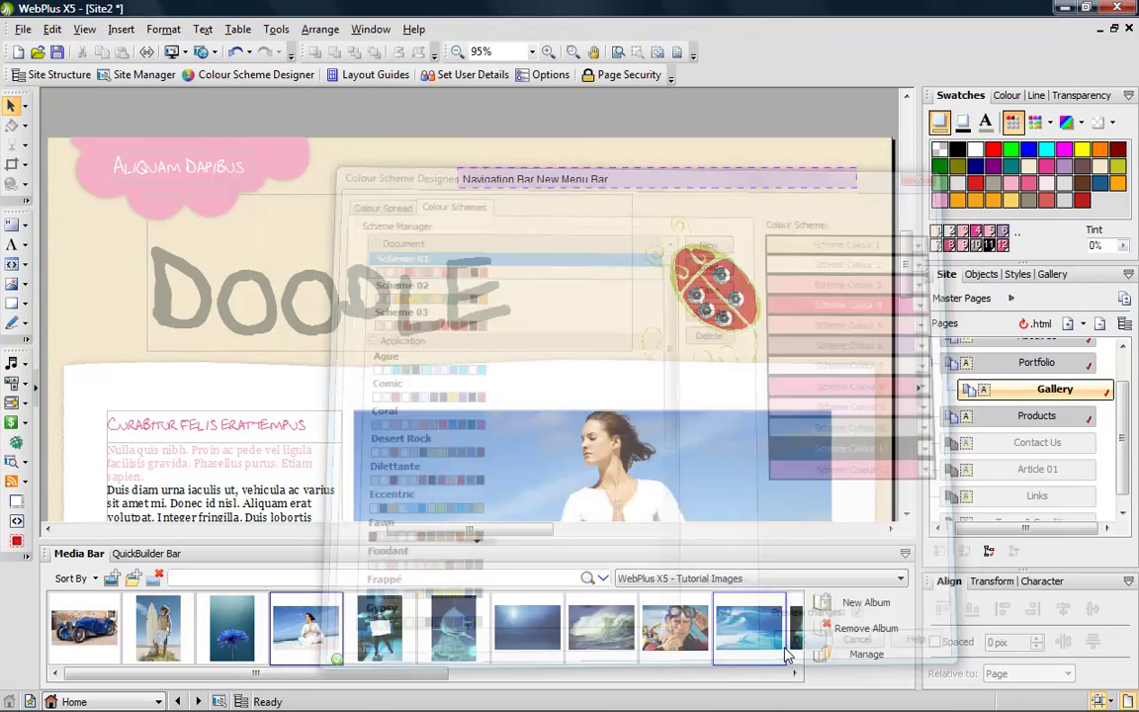
Browse the pink-scheme preview's About Us, Portfolio and Products pages in Chrome
{"action": "left_click", "coordinate": [780, 123]}
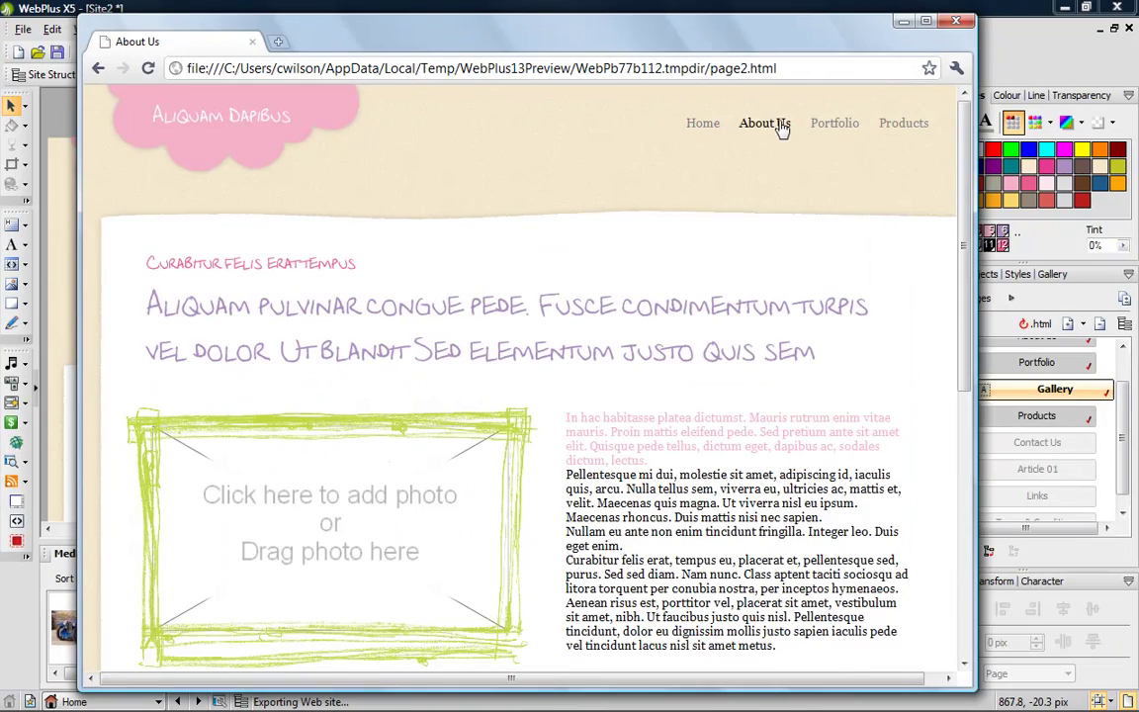
{"action": "left_click", "coordinate": [835, 126]}
{"action": "left_click", "coordinate": [904, 123]}
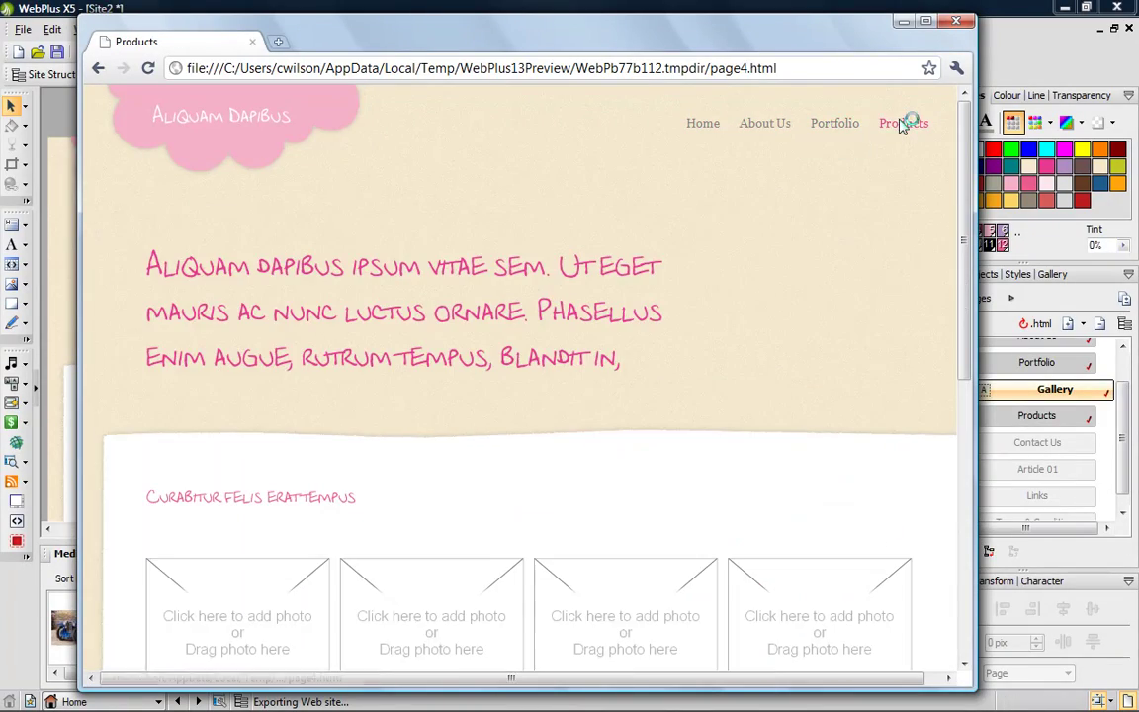